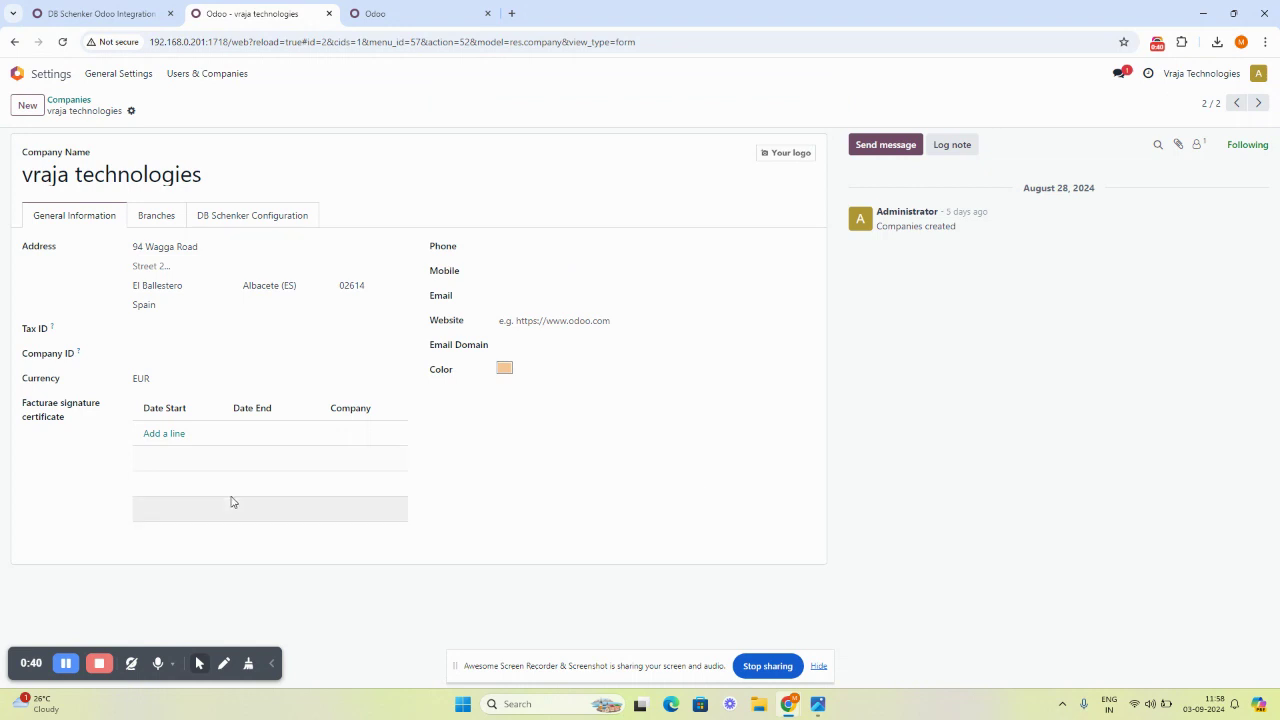
Step: Review the company's DB Schenker credential fields by enabling its DB Schenker usage option, and turn the option off again
{"action": "left_click", "coordinate": [231, 229]}
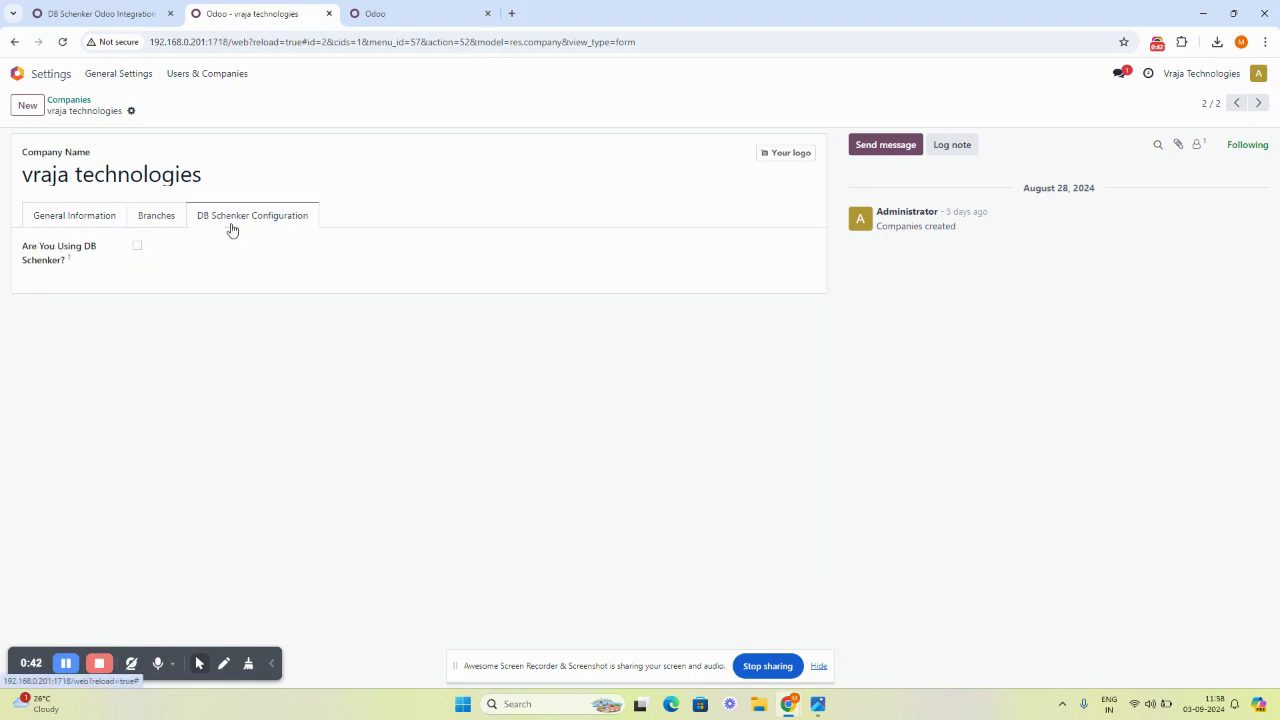
{"action": "left_click", "coordinate": [138, 247]}
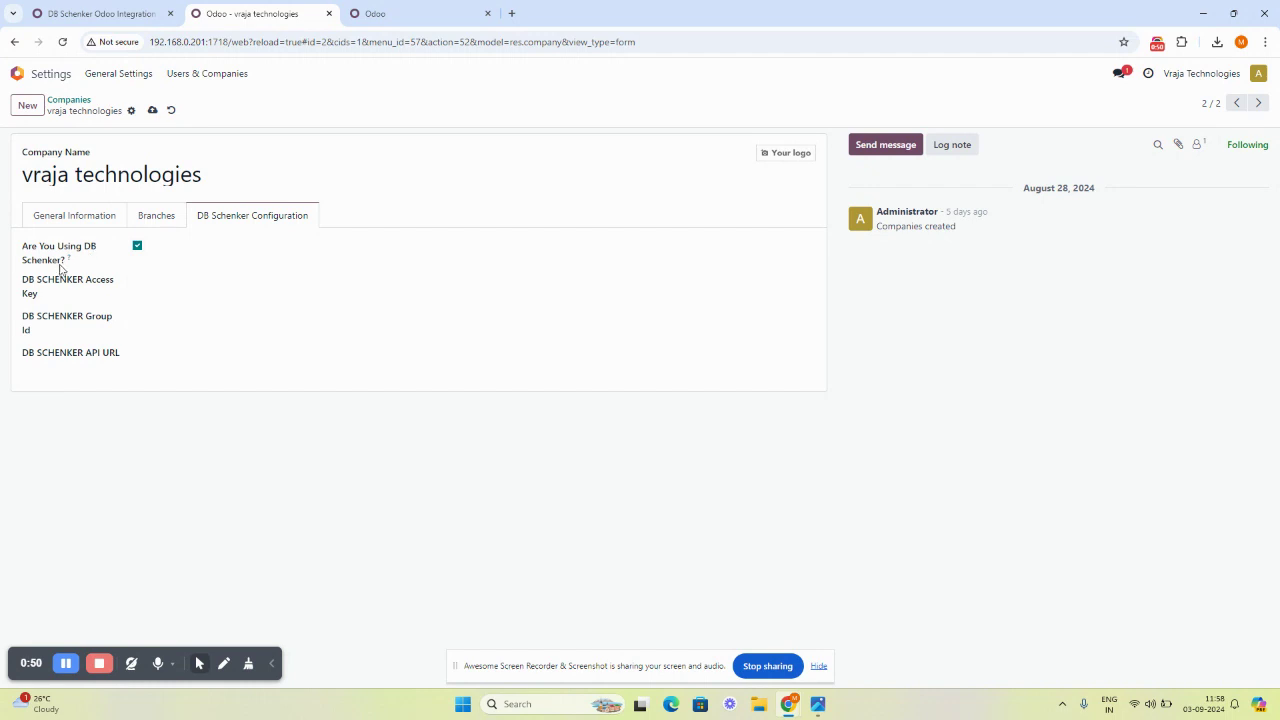
{"action": "left_click", "coordinate": [137, 246]}
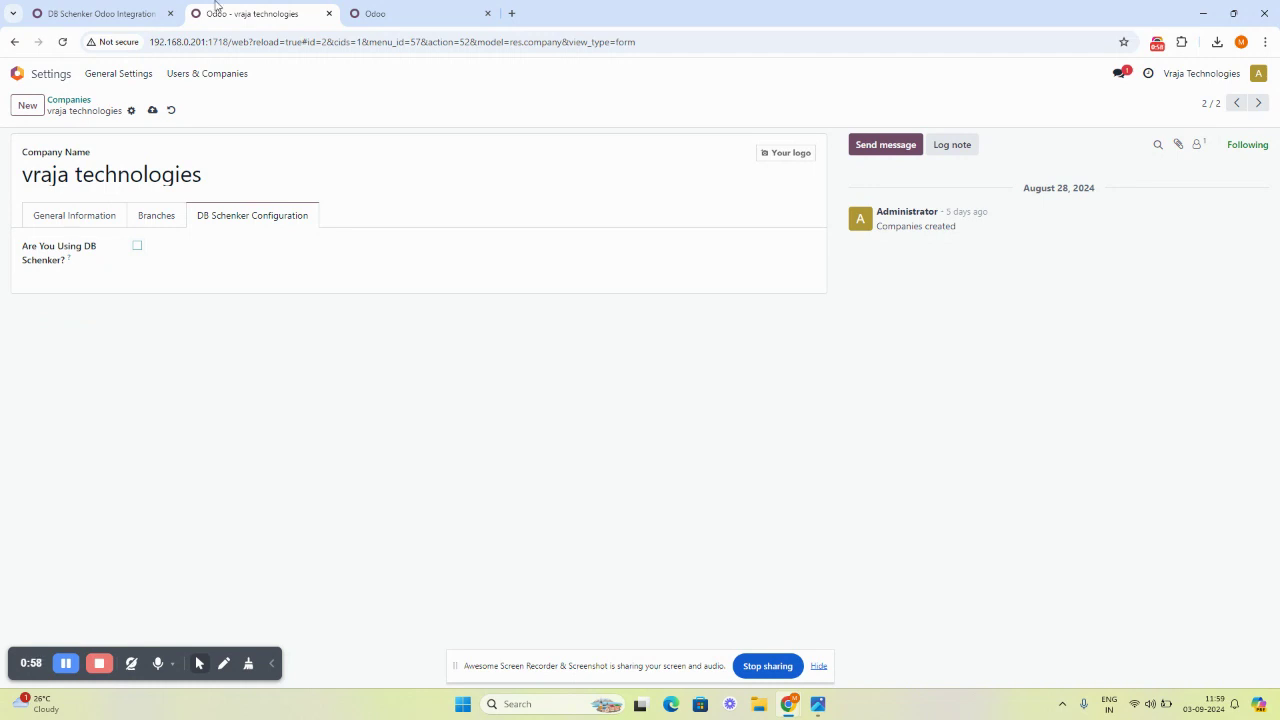
Step: Switch to Sales and open the DB Schenker Shipping Service record from the shipping methods
{"action": "left_click", "coordinate": [400, 13]}
{"action": "left_click", "coordinate": [494, 212]}
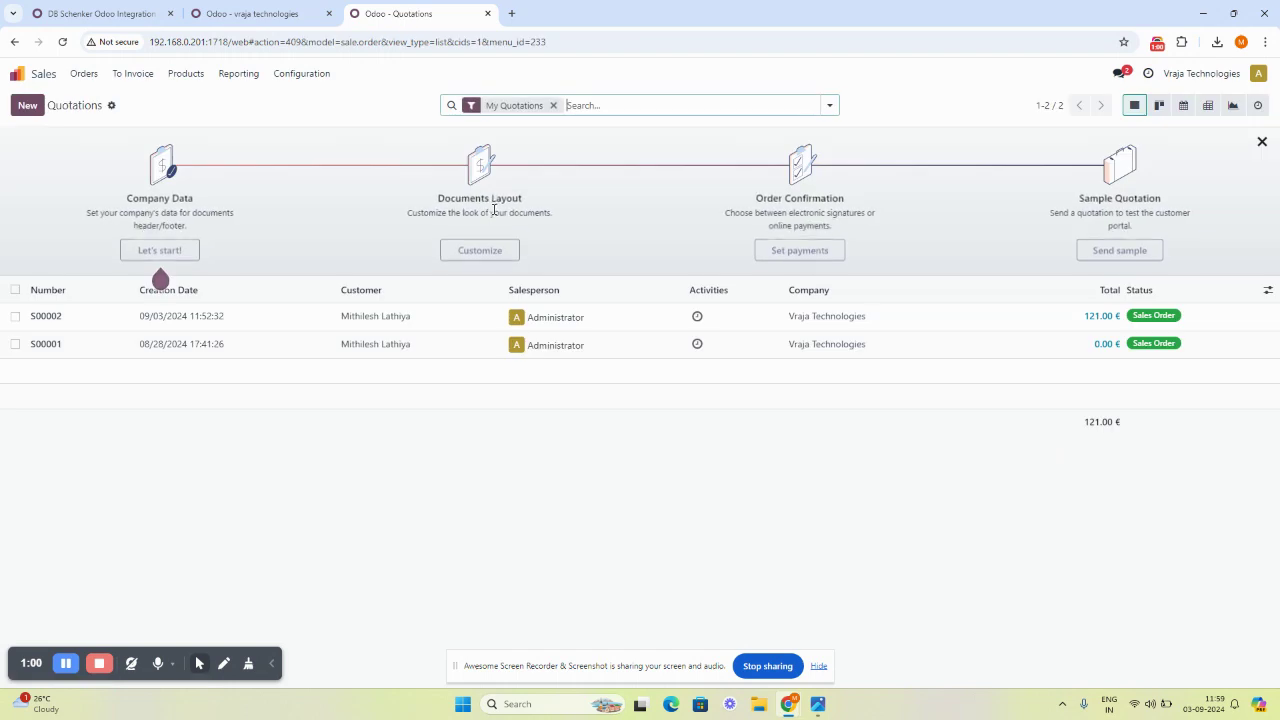
{"action": "left_click", "coordinate": [290, 76]}
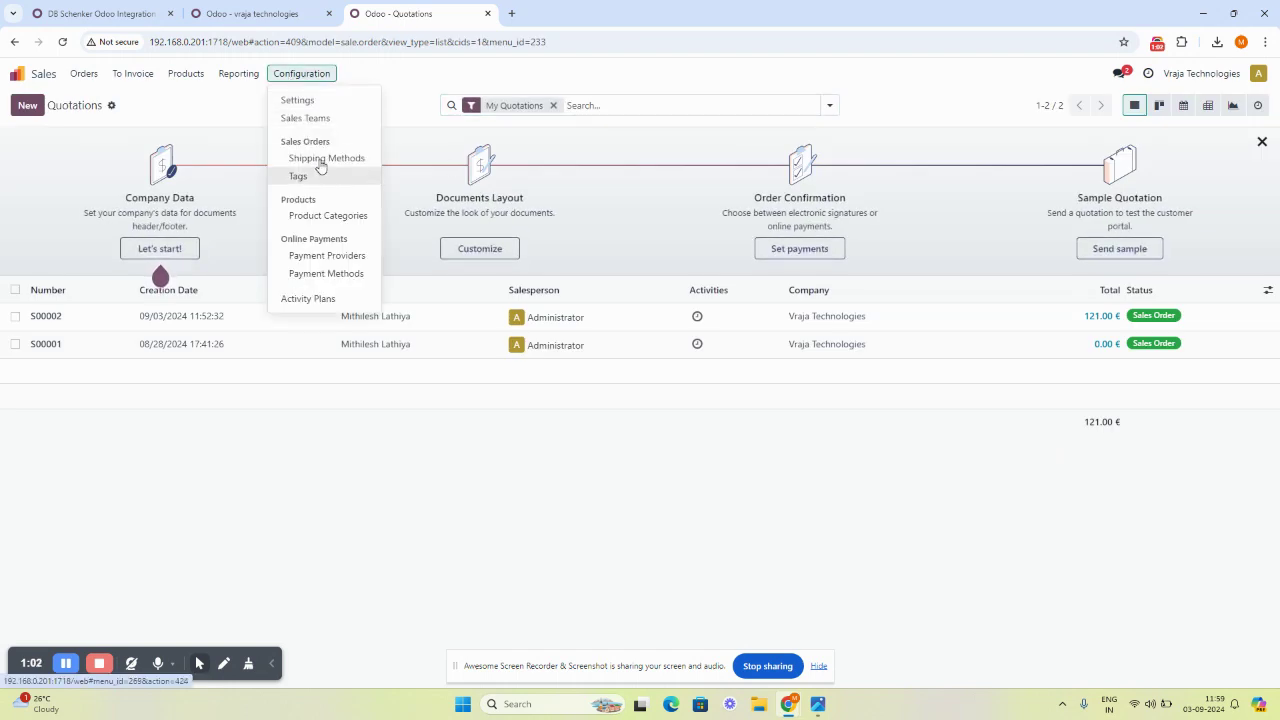
{"action": "left_click", "coordinate": [320, 161]}
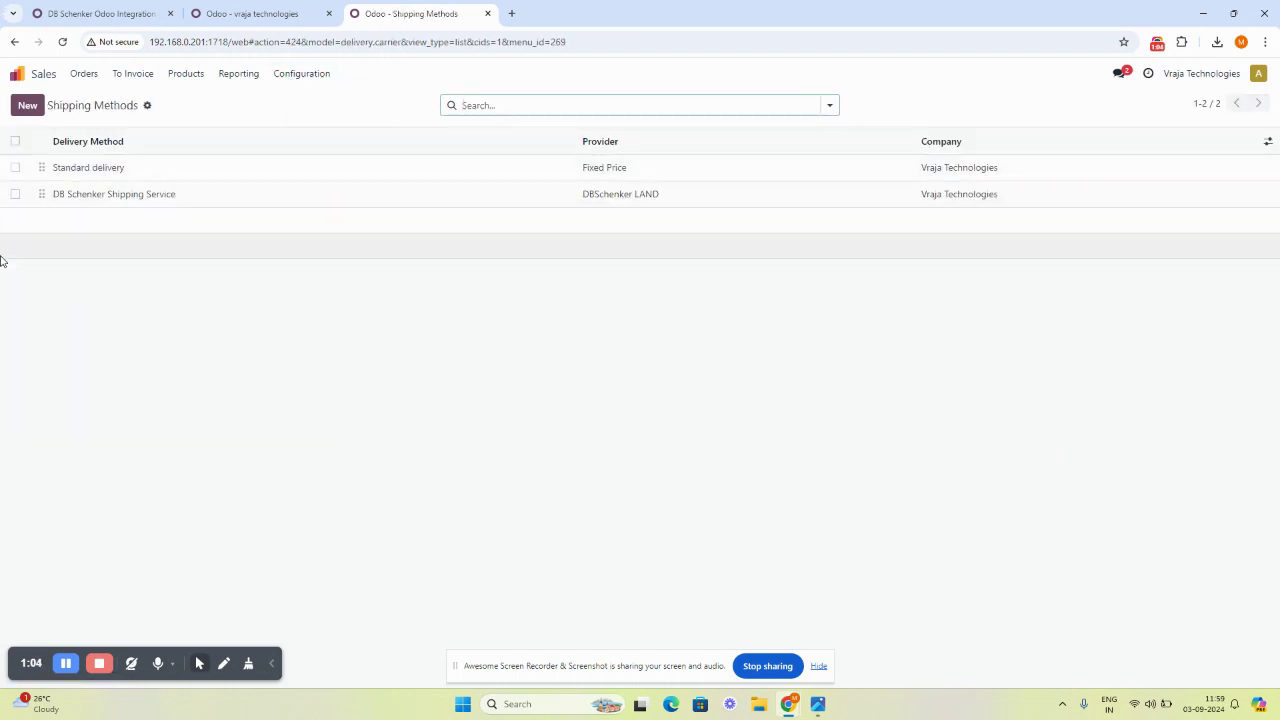
{"action": "left_click", "coordinate": [97, 199]}
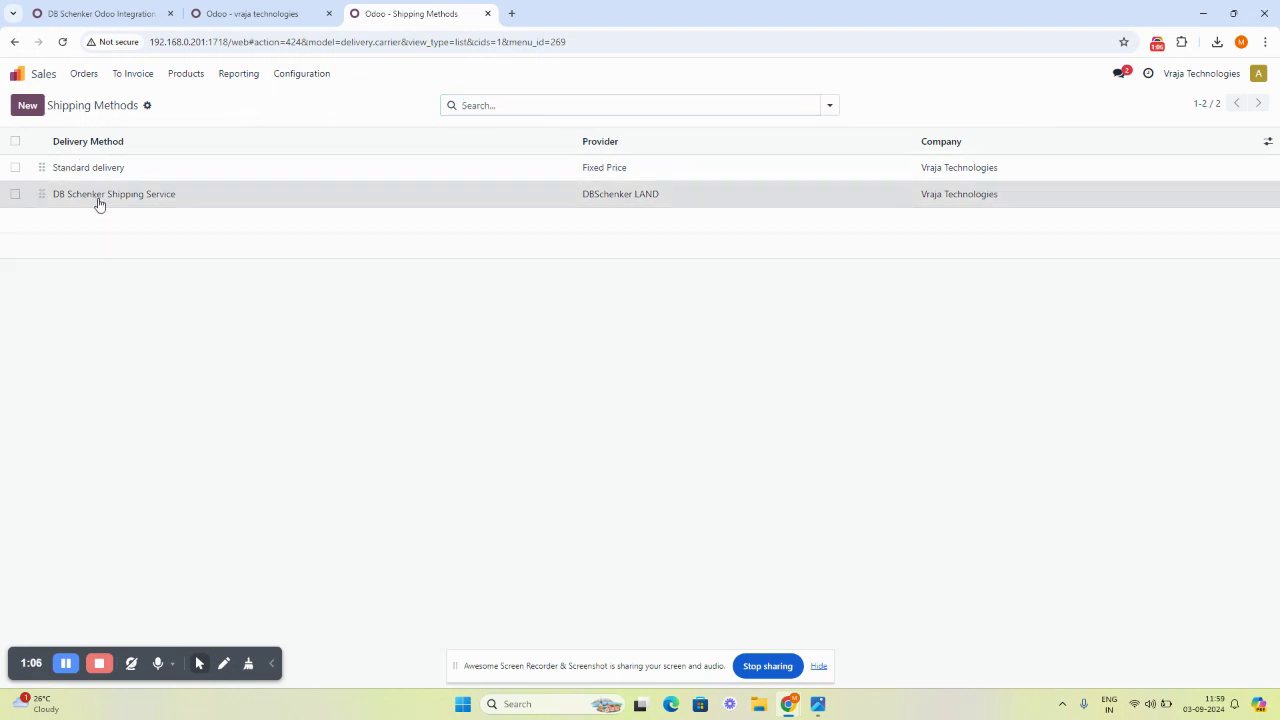
Step: Review the shipping method's name and provider, and the choices for Company in its DB Schenker configuration
{"action": "triple_click", "coordinate": [80, 174]}
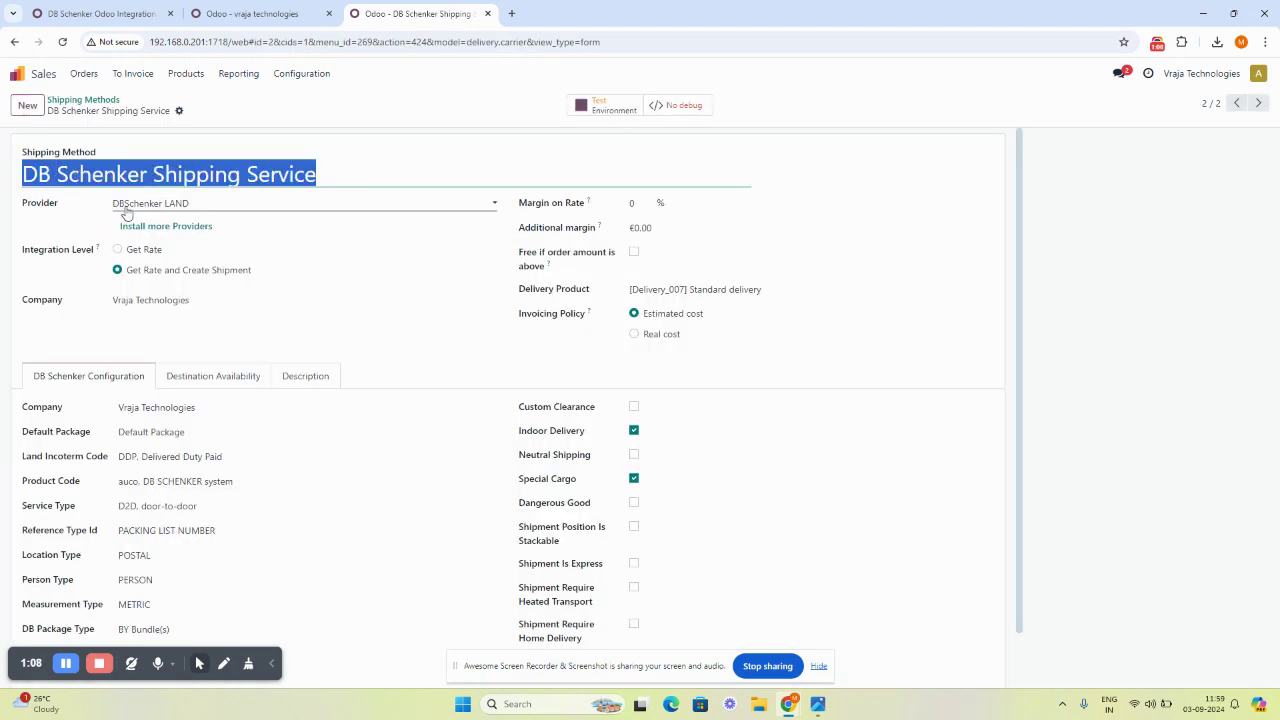
{"action": "left_click", "coordinate": [138, 203]}
{"action": "left_click", "coordinate": [140, 256]}
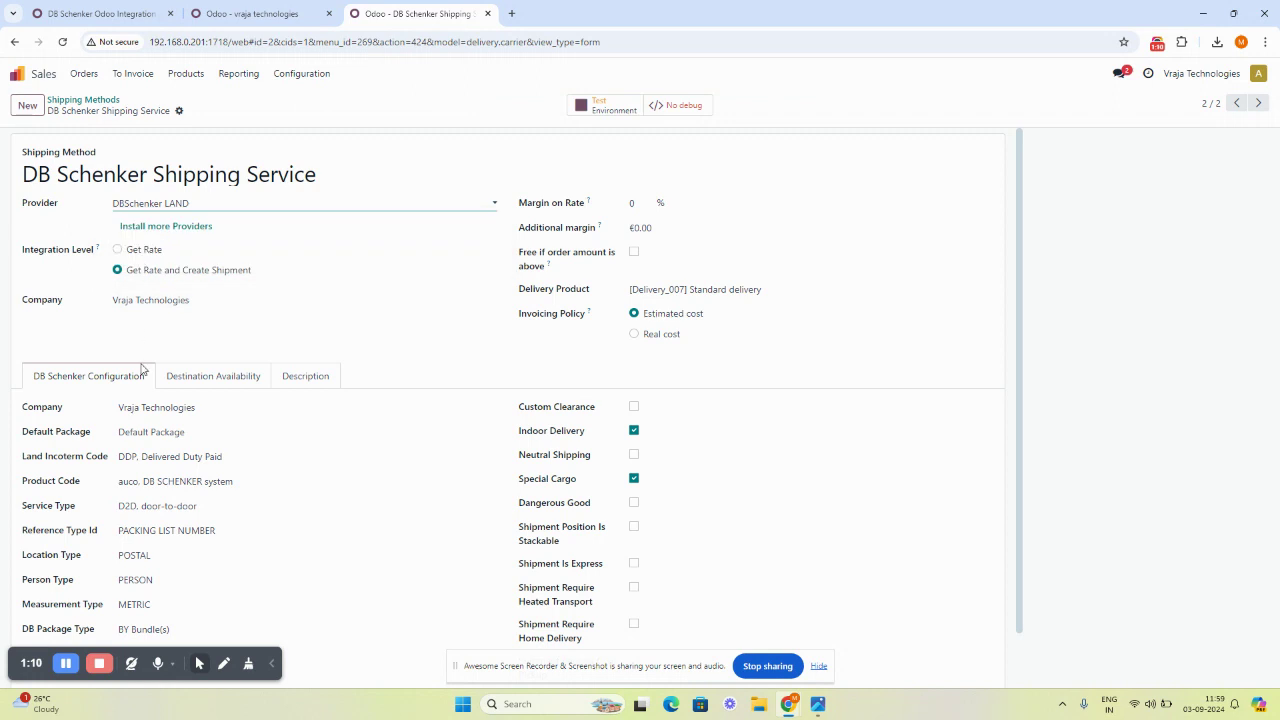
{"action": "scroll", "coordinate": [104, 455], "scroll_direction": "down", "scroll_amount": 1}
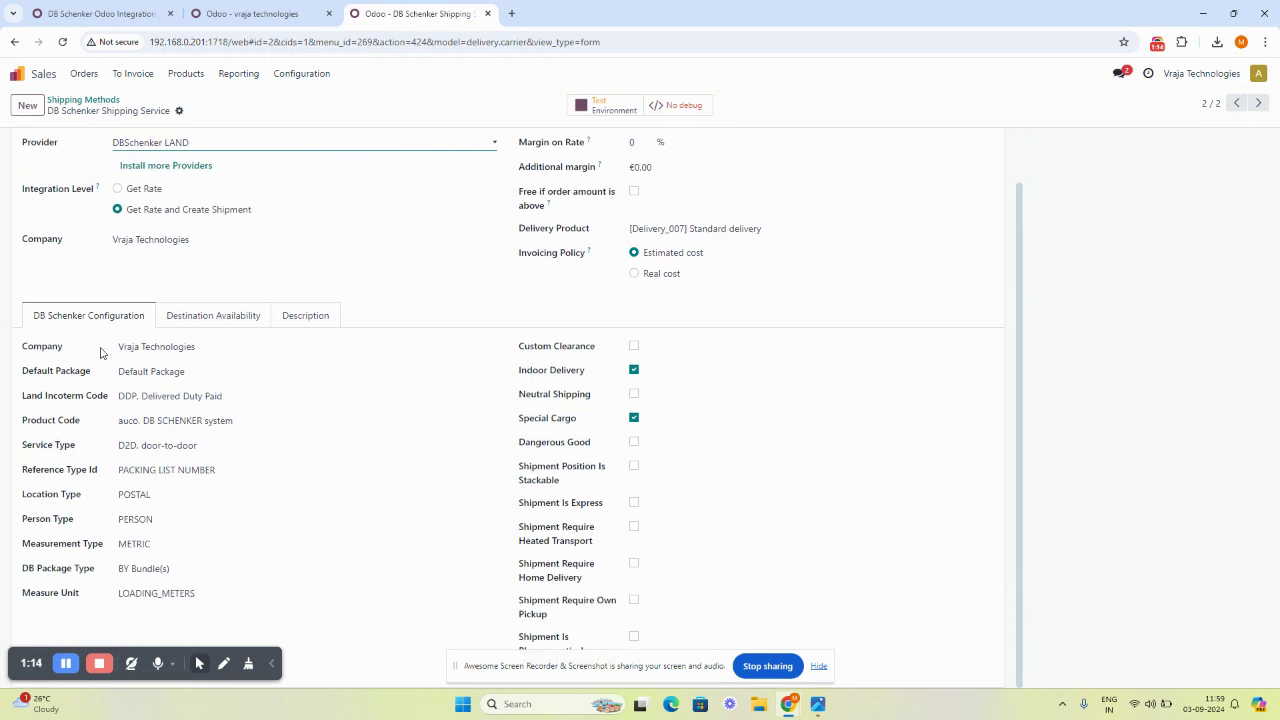
{"action": "left_click", "coordinate": [137, 346]}
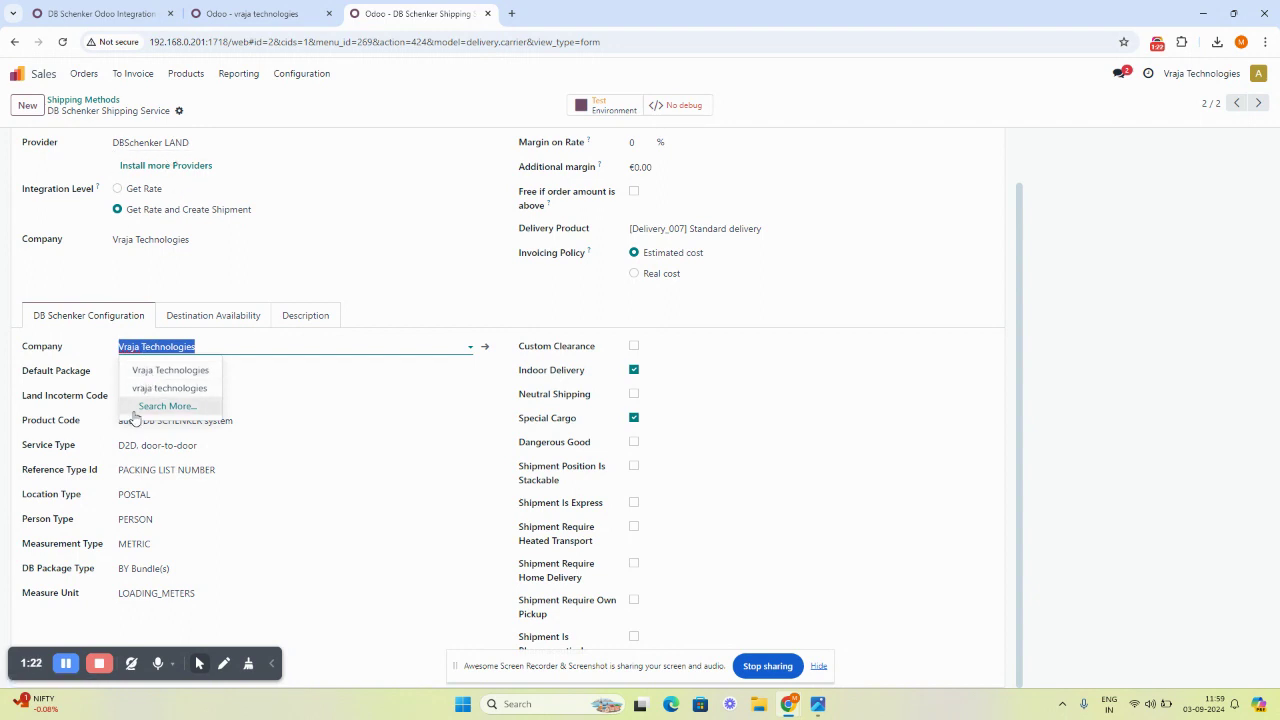
{"action": "left_click", "coordinate": [10, 377]}
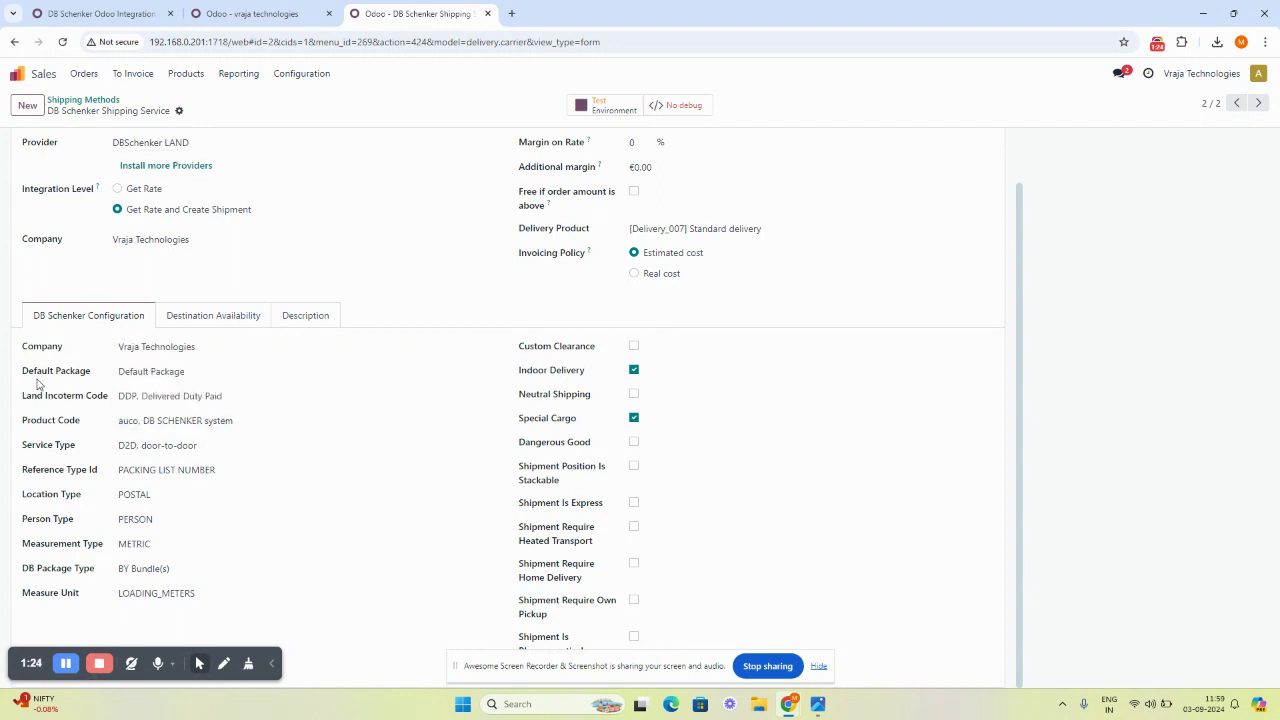
Step: Inspect the Default Package record with DBSchenker LAND as its carrier, and return to the shipping method
{"action": "left_click", "coordinate": [135, 372]}
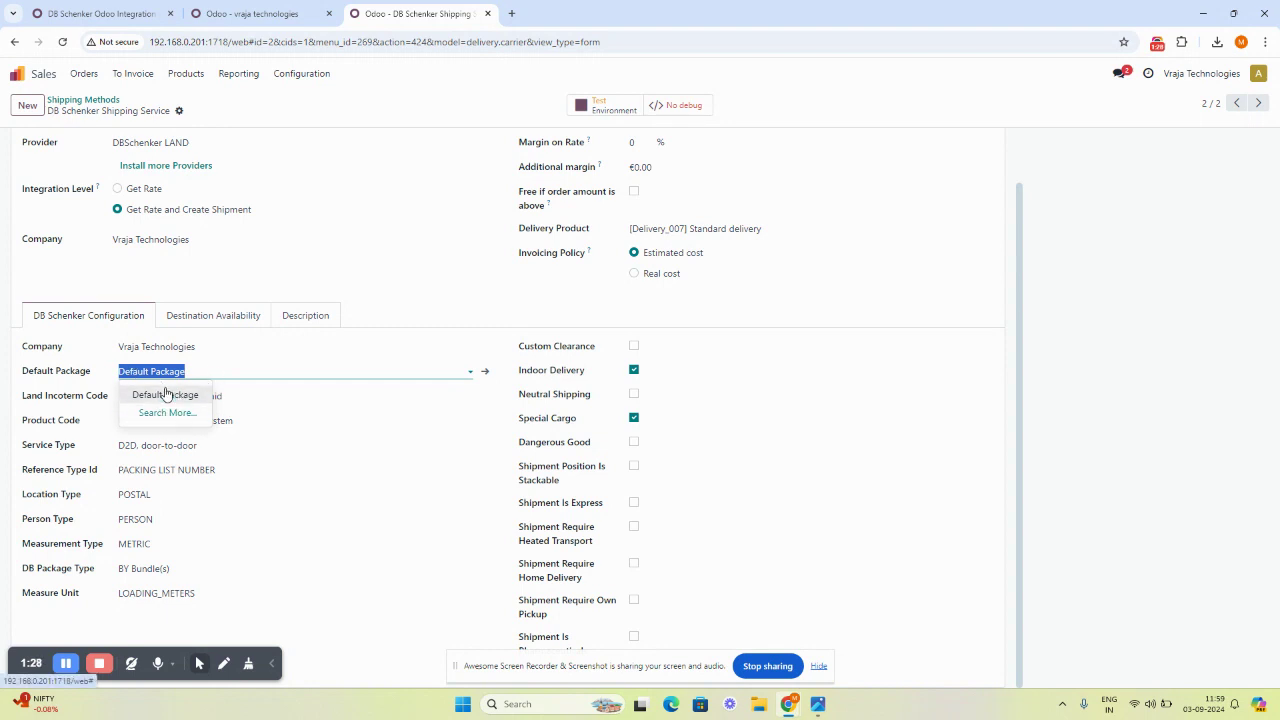
{"action": "left_click", "coordinate": [485, 371]}
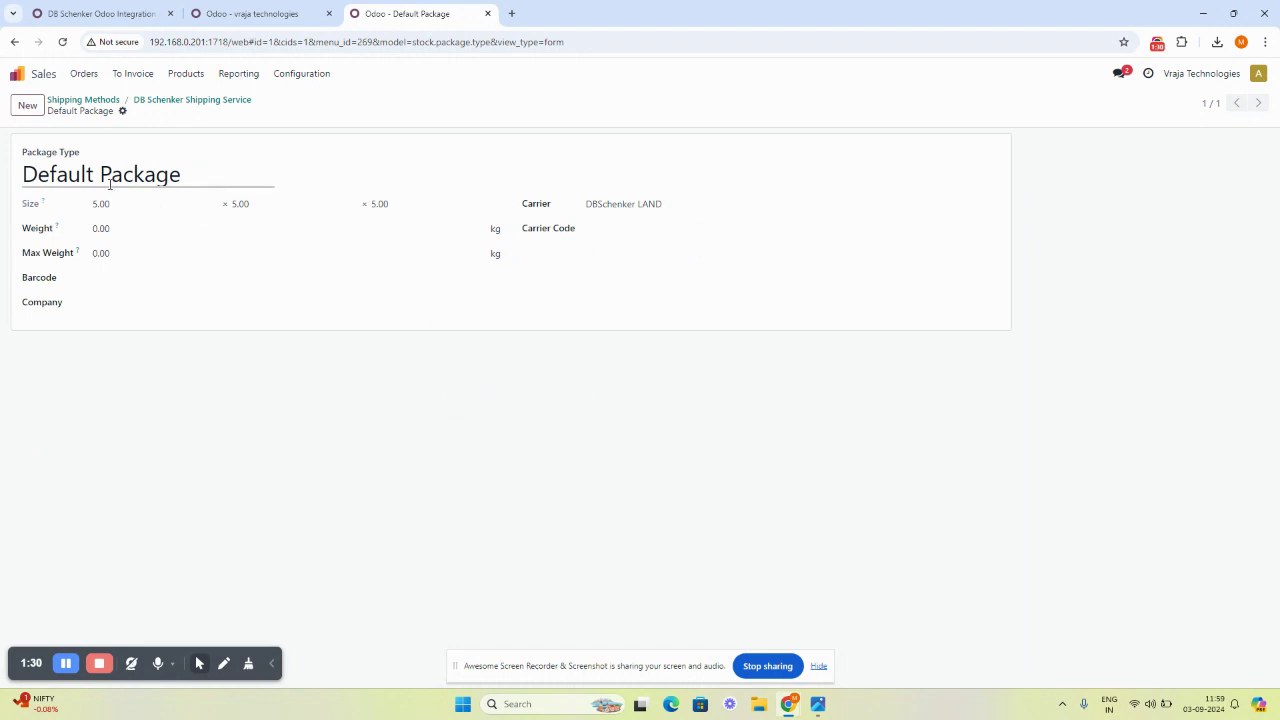
{"action": "left_click", "coordinate": [616, 205]}
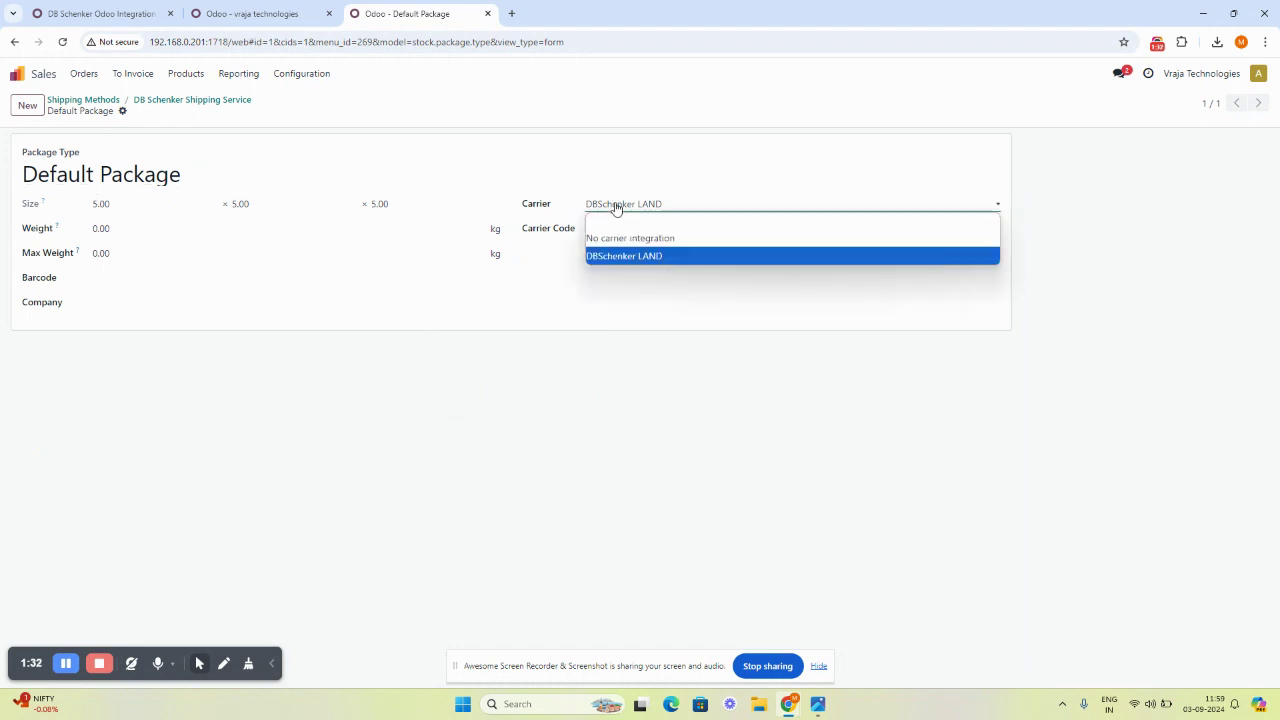
{"action": "left_click", "coordinate": [617, 256]}
{"action": "left_click", "coordinate": [610, 226]}
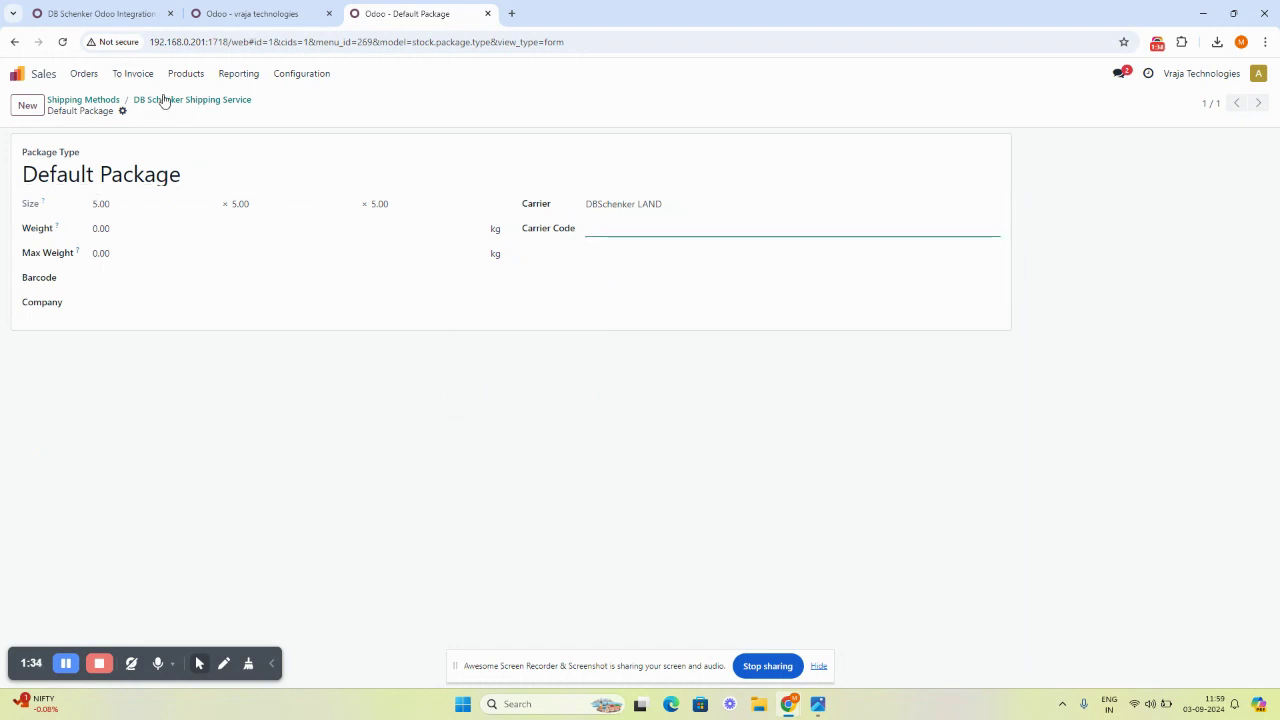
{"action": "left_click", "coordinate": [160, 99]}
Step: Examine the available options for Land Incoterm Code, Product Code, Service Type and Reference Type Id without changing them
{"action": "scroll", "coordinate": [82, 404], "scroll_direction": "down", "scroll_amount": 1}
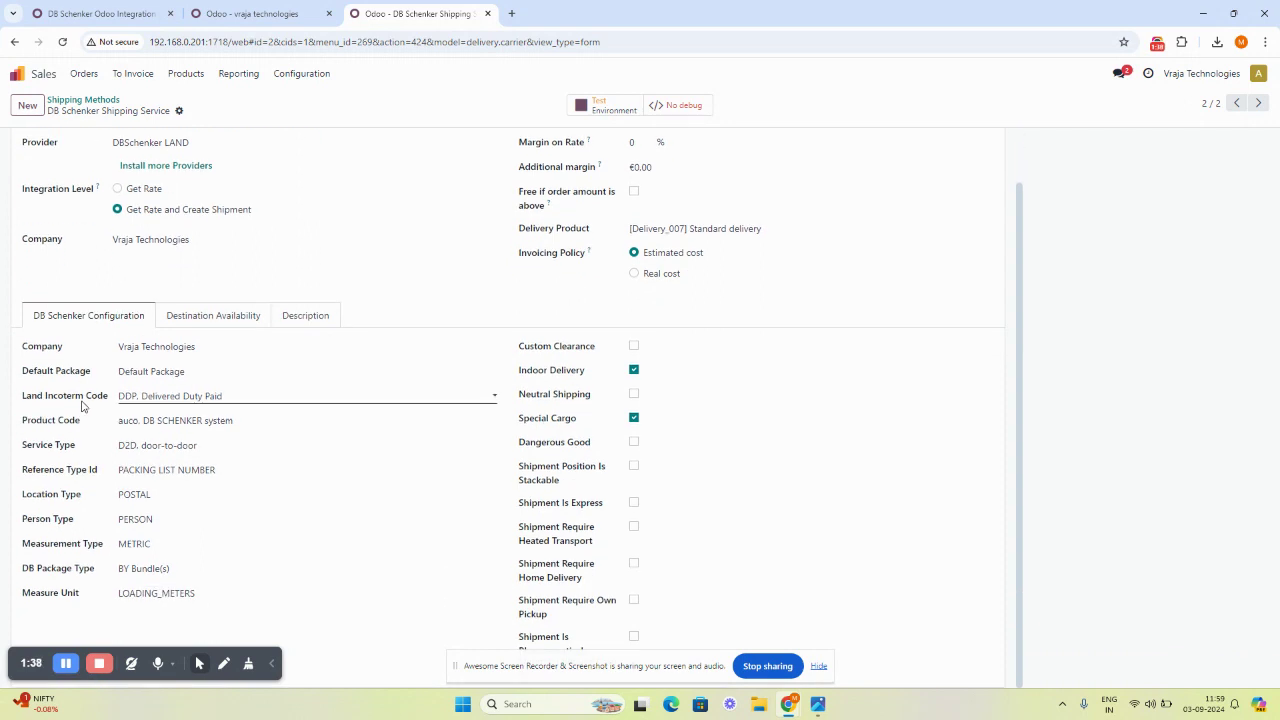
{"action": "left_click", "coordinate": [158, 401]}
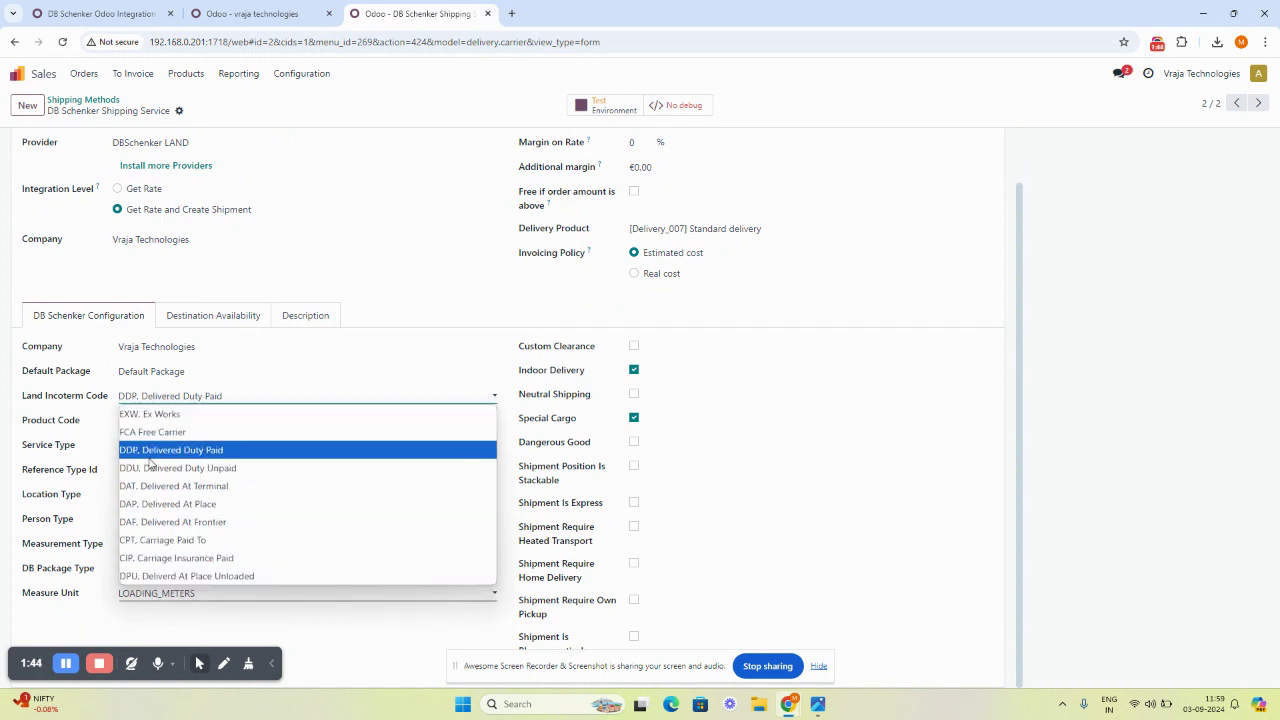
{"action": "left_click", "coordinate": [50, 429]}
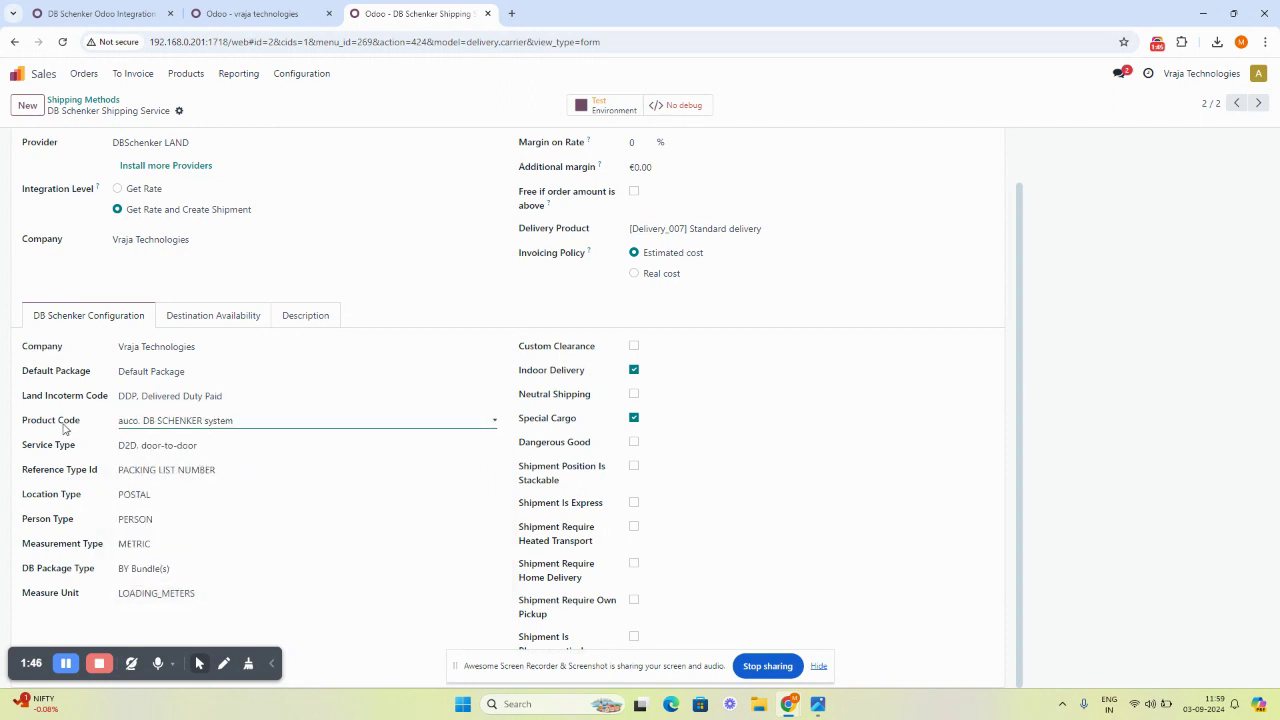
{"action": "left_click", "coordinate": [128, 426]}
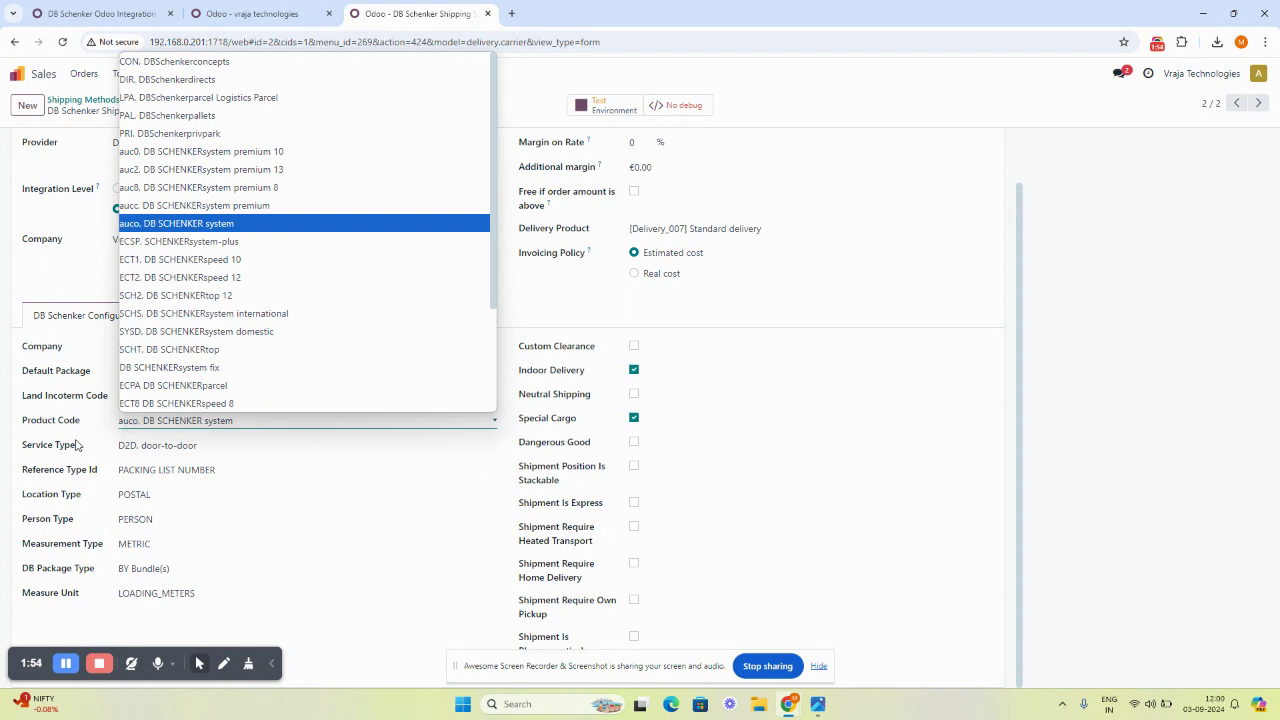
{"action": "left_click", "coordinate": [80, 447]}
{"action": "left_click", "coordinate": [133, 452]}
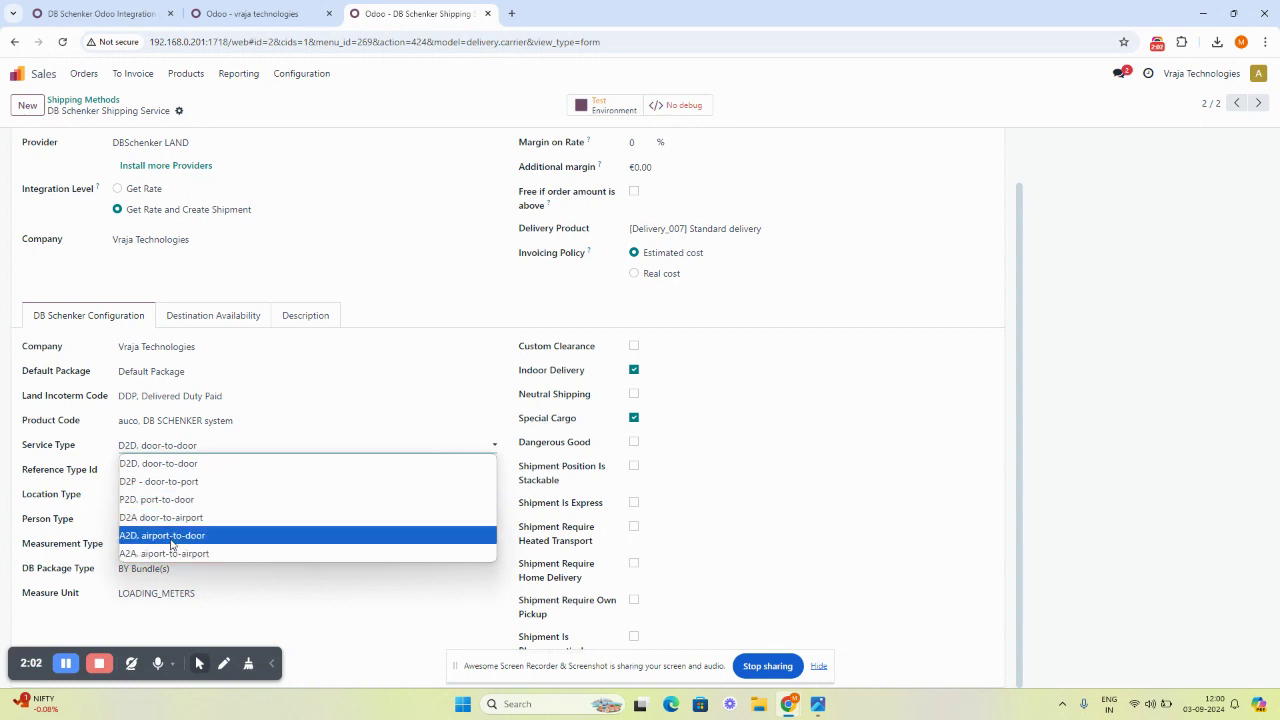
{"action": "left_click", "coordinate": [73, 477]}
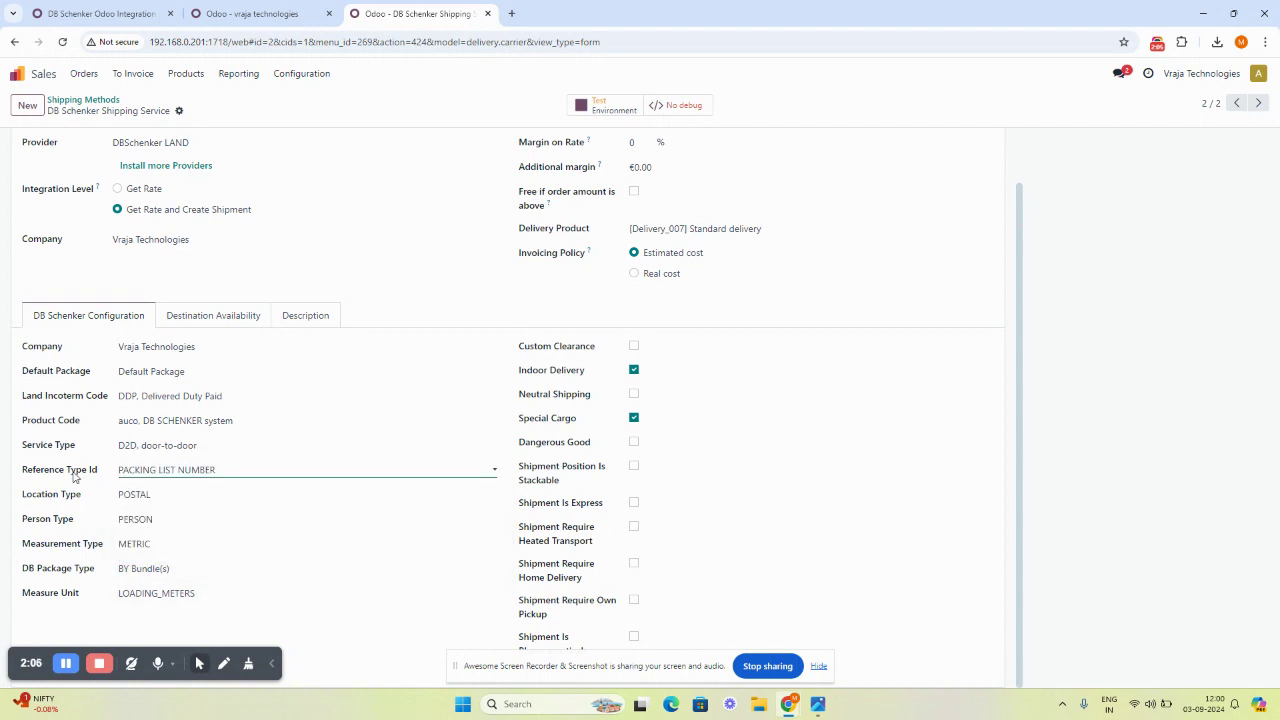
{"action": "left_click", "coordinate": [138, 477]}
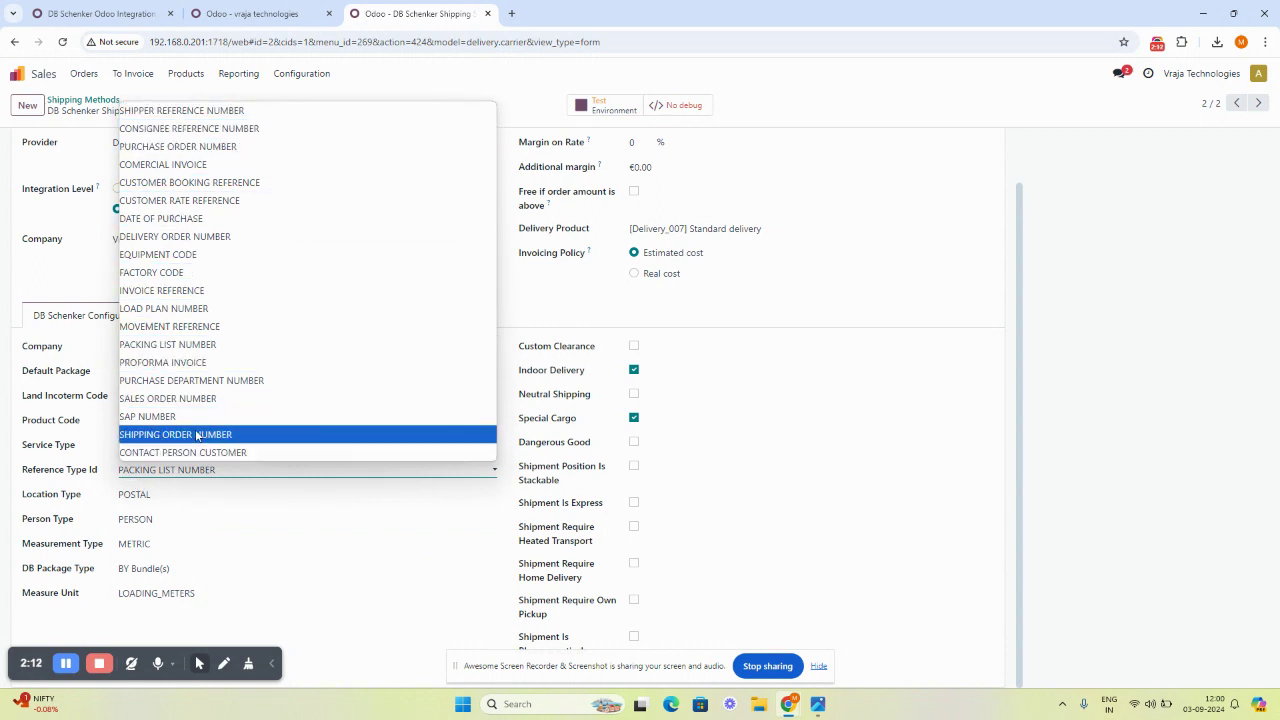
{"action": "left_click", "coordinate": [78, 482]}
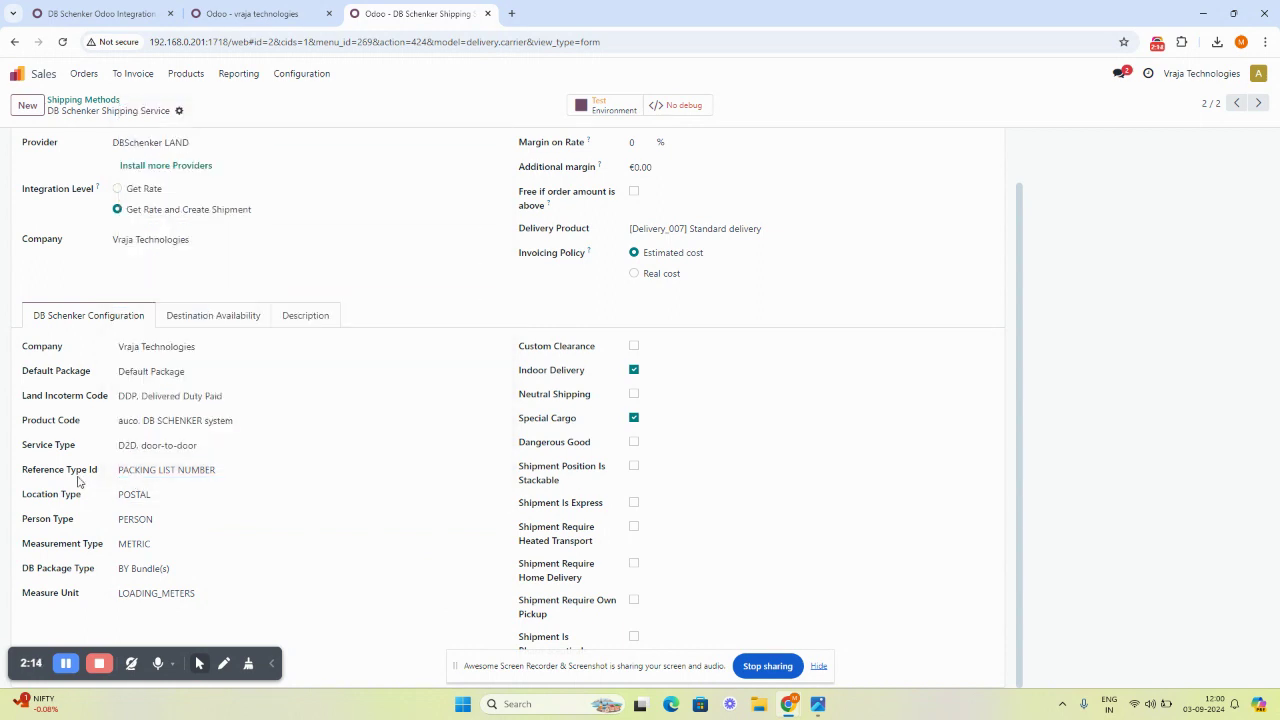
Step: Examine the available options for Location Type, Person Type and Measurement Type without changing them
{"action": "left_click", "coordinate": [147, 497]}
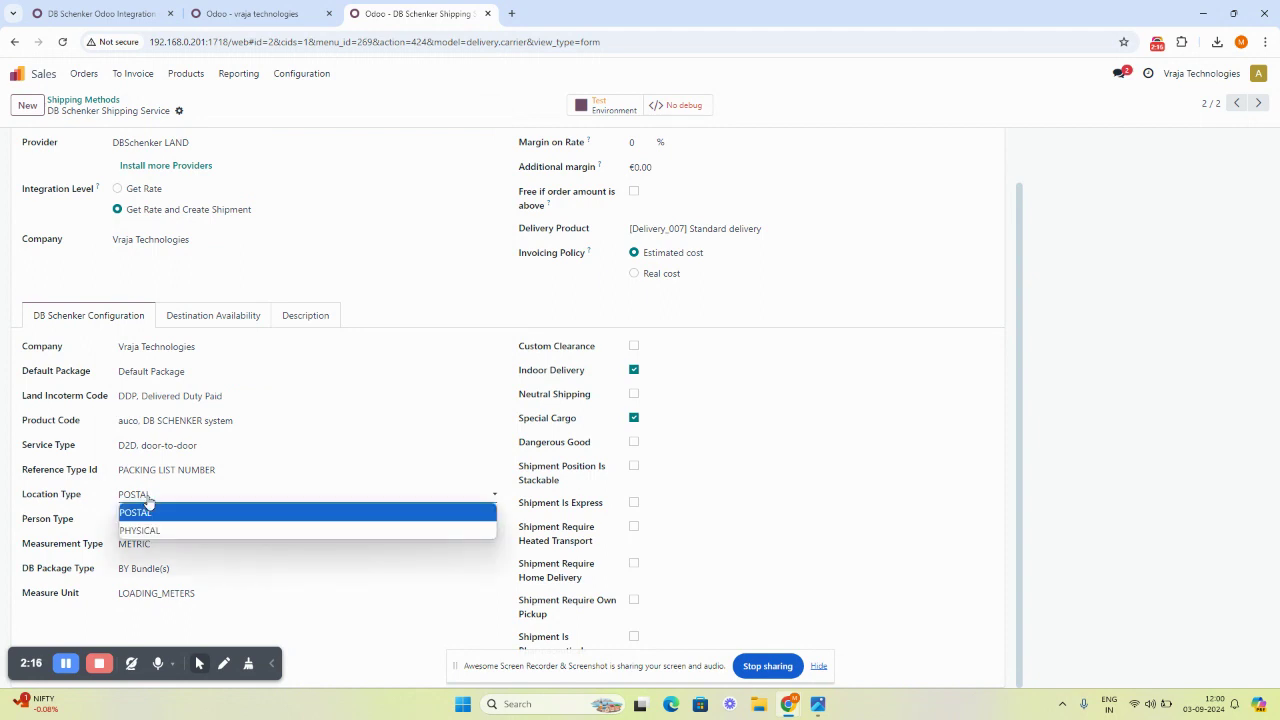
{"action": "left_click", "coordinate": [40, 521]}
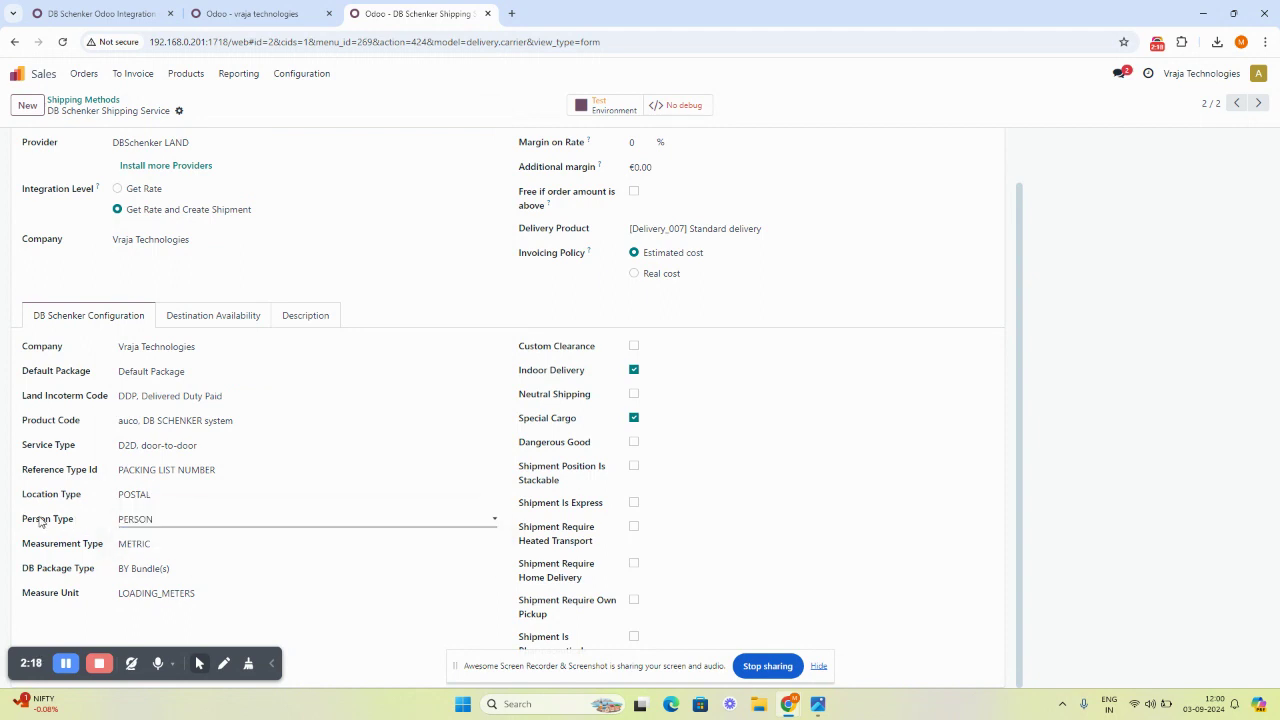
{"action": "left_click", "coordinate": [143, 520]}
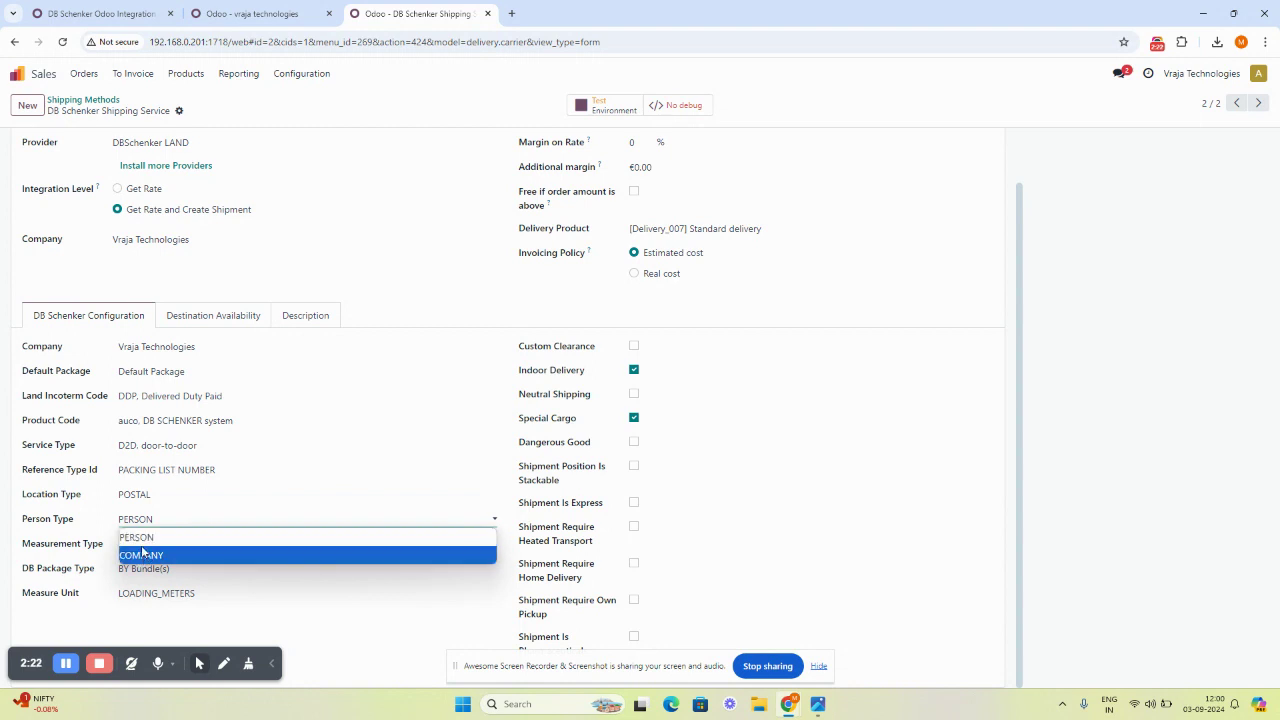
{"action": "left_click", "coordinate": [85, 521]}
{"action": "left_click", "coordinate": [87, 548]}
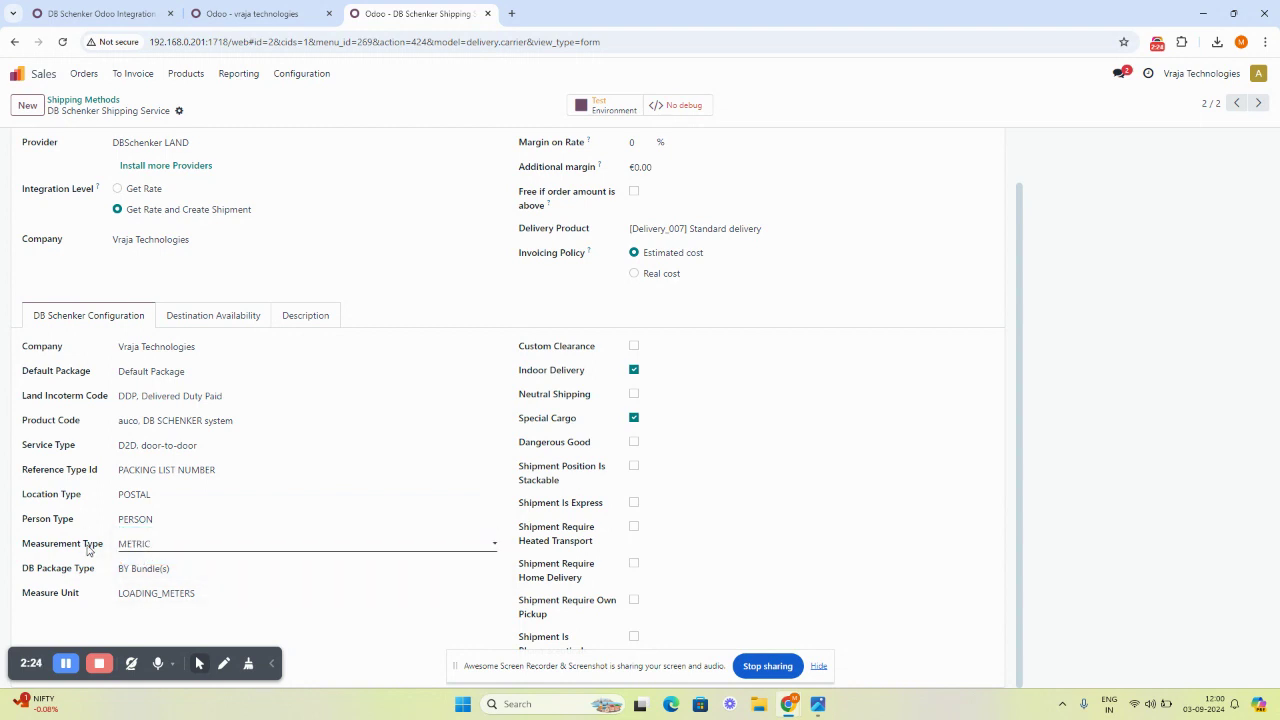
{"action": "left_click", "coordinate": [133, 553]}
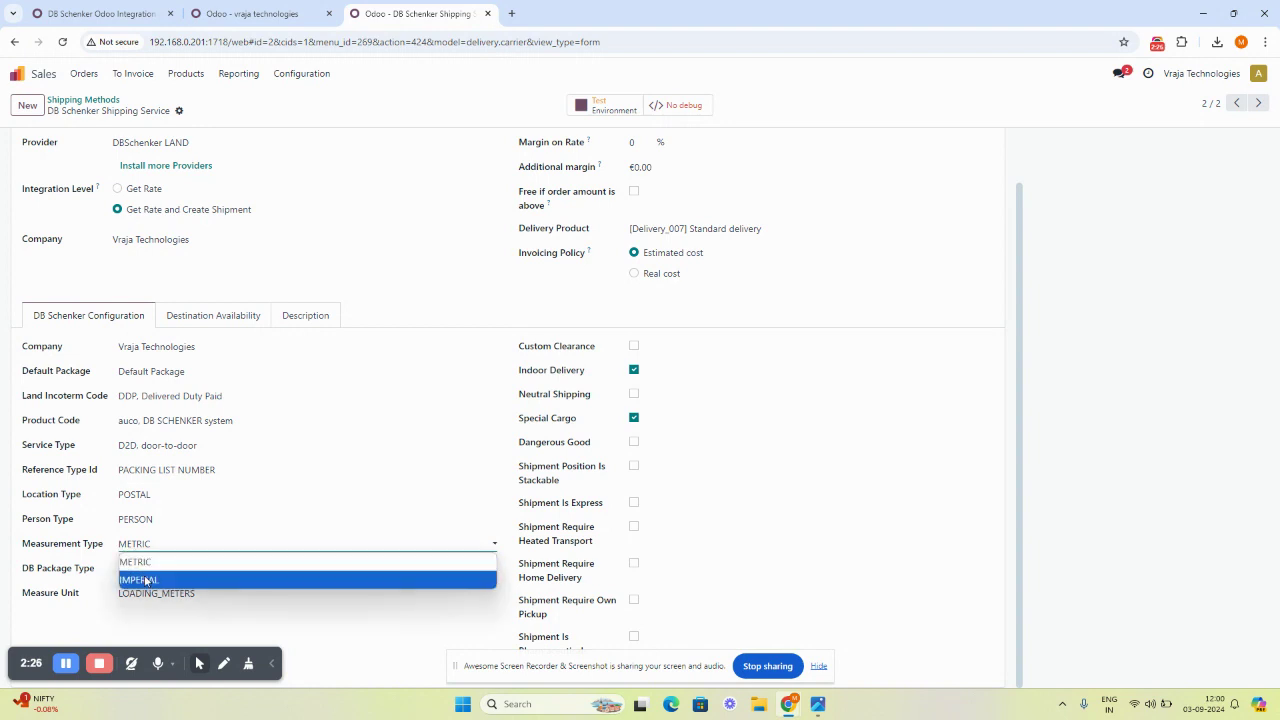
Step: Examine the DB Package Type and Measure Unit options without changing them, and look over the shipment option checkboxes
{"action": "left_click", "coordinate": [87, 568]}
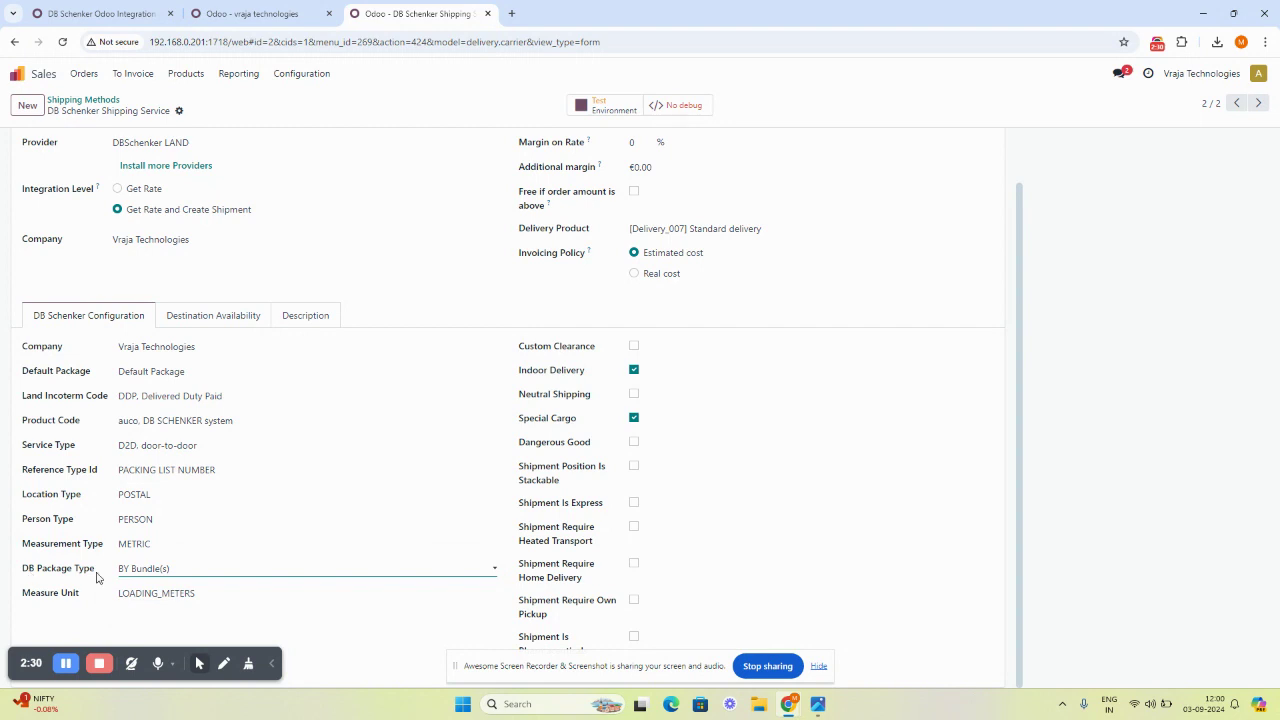
{"action": "left_click", "coordinate": [137, 570]}
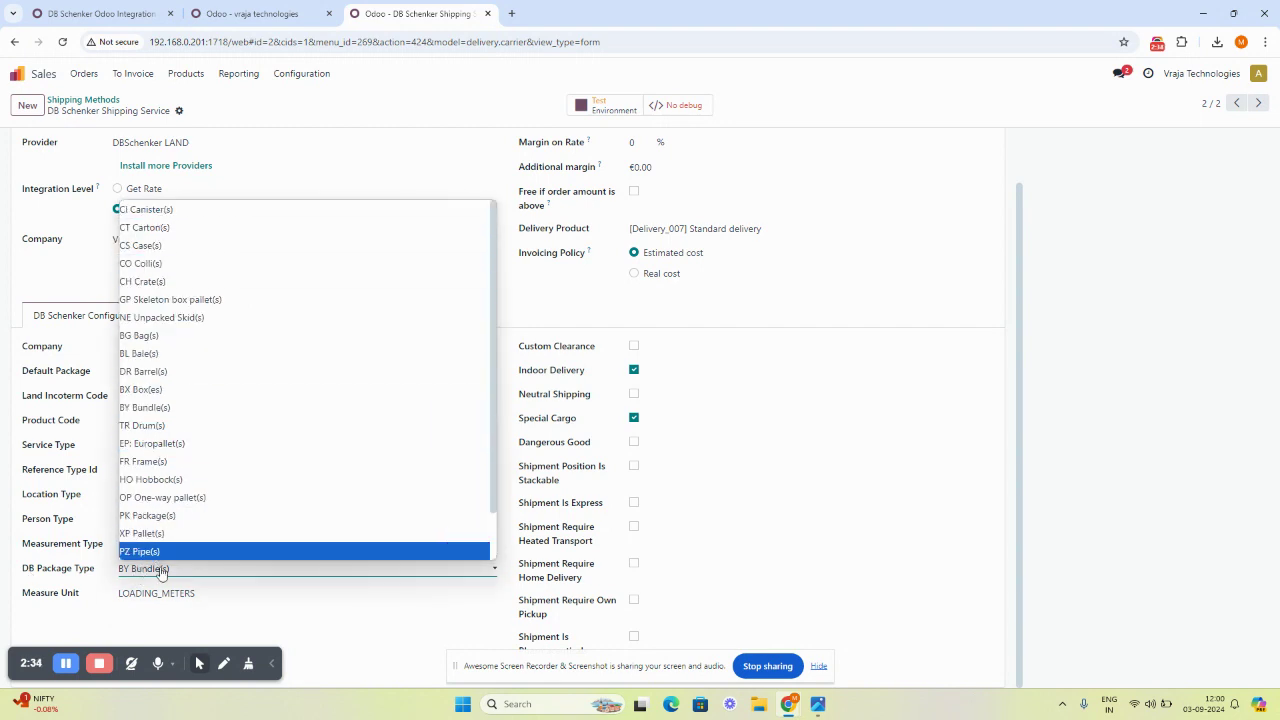
{"action": "left_click", "coordinate": [73, 576]}
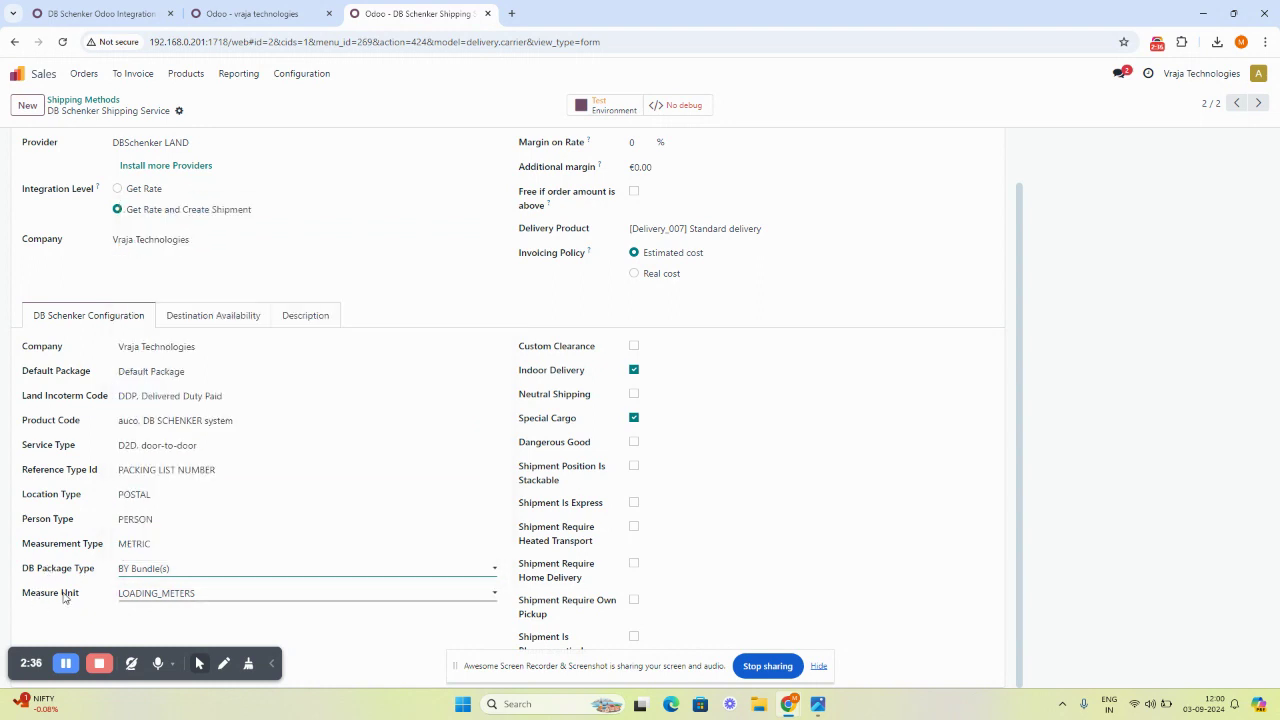
{"action": "left_click", "coordinate": [152, 599]}
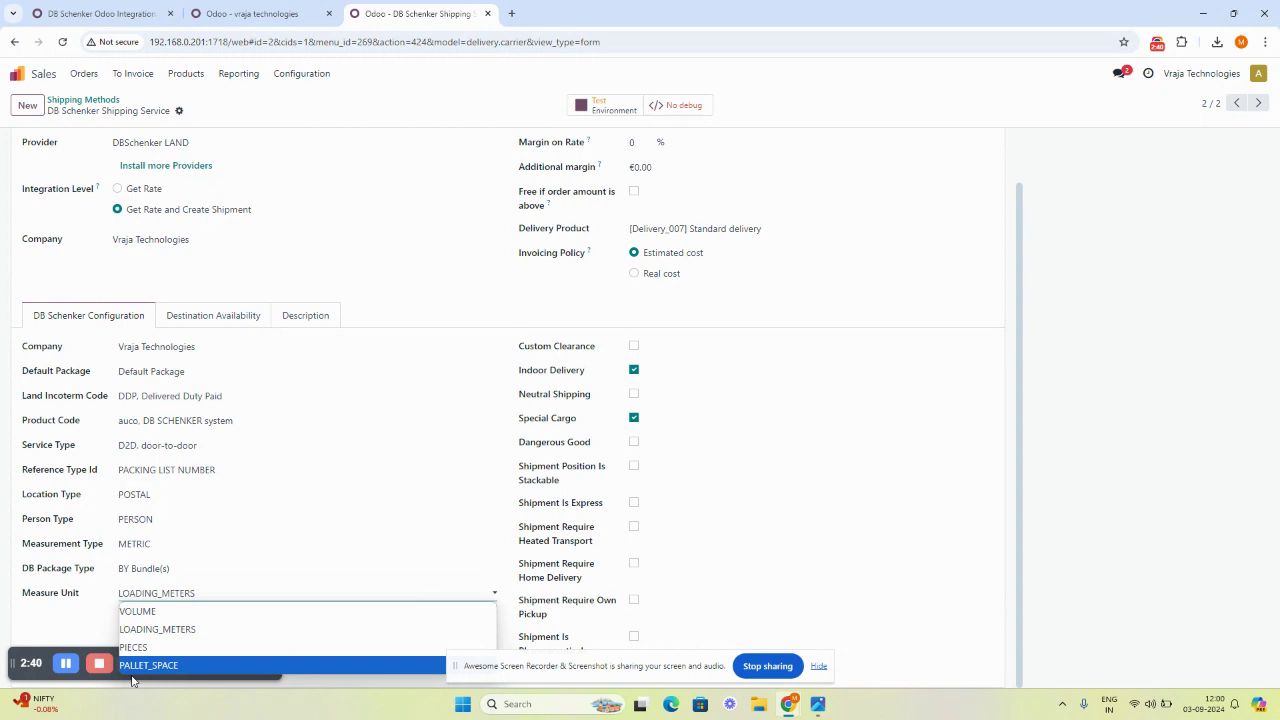
{"action": "left_click", "coordinate": [558, 425]}
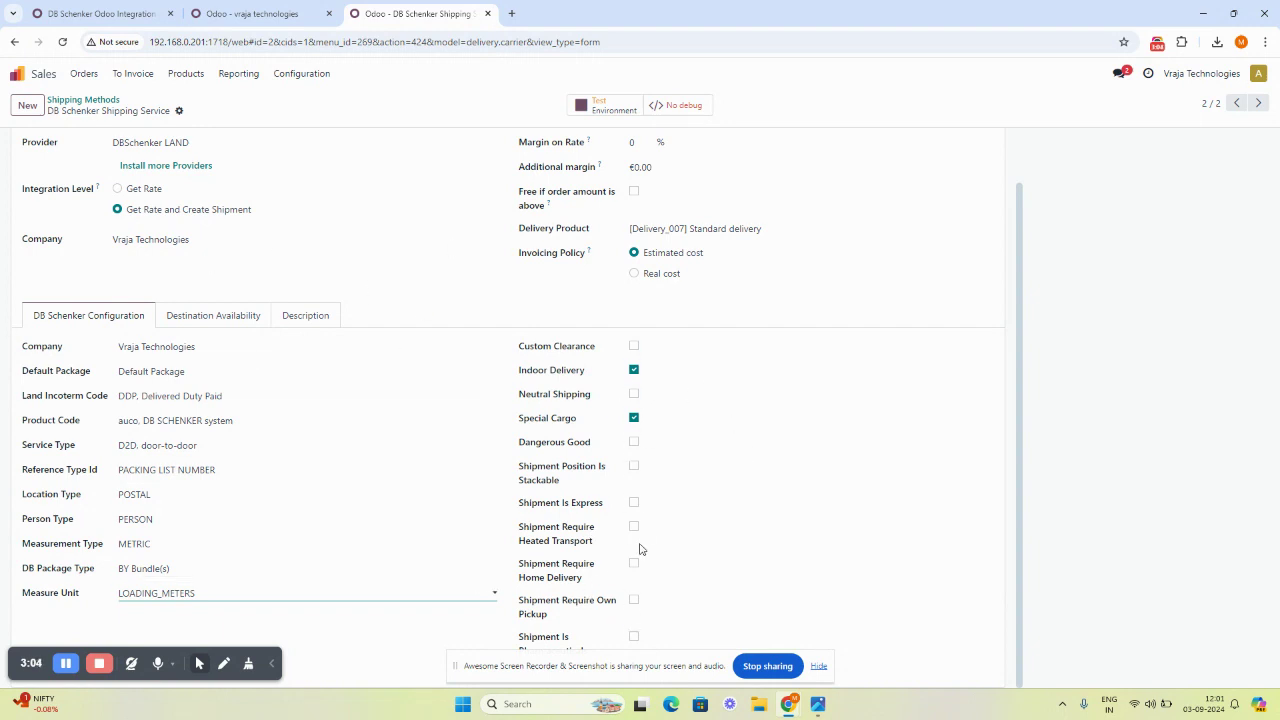
{"action": "scroll", "coordinate": [614, 530], "scroll_direction": "up", "scroll_amount": 2}
{"action": "scroll", "coordinate": [605, 518], "scroll_direction": "down", "scroll_amount": 2}
{"action": "scroll", "coordinate": [617, 503], "scroll_direction": "up", "scroll_amount": 1}
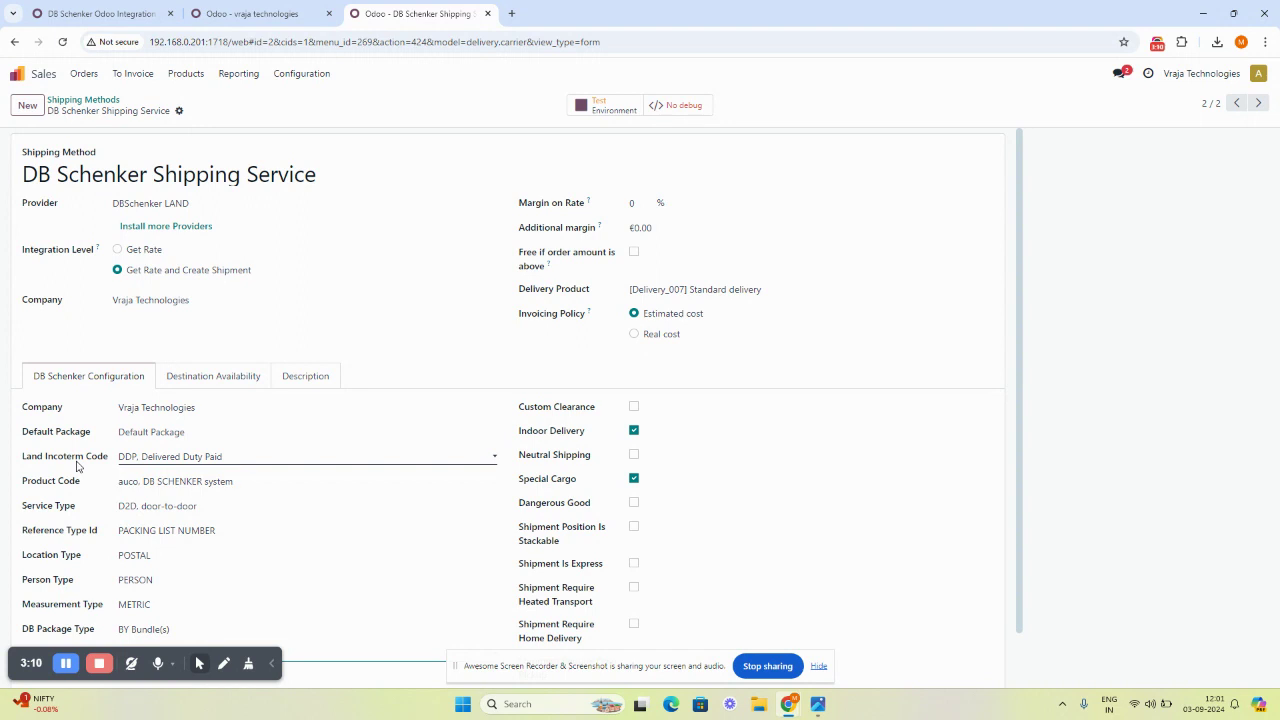
Step: Create a new sales quotation and select the customer with the Spanish delivery address
{"action": "left_click", "coordinate": [84, 74]}
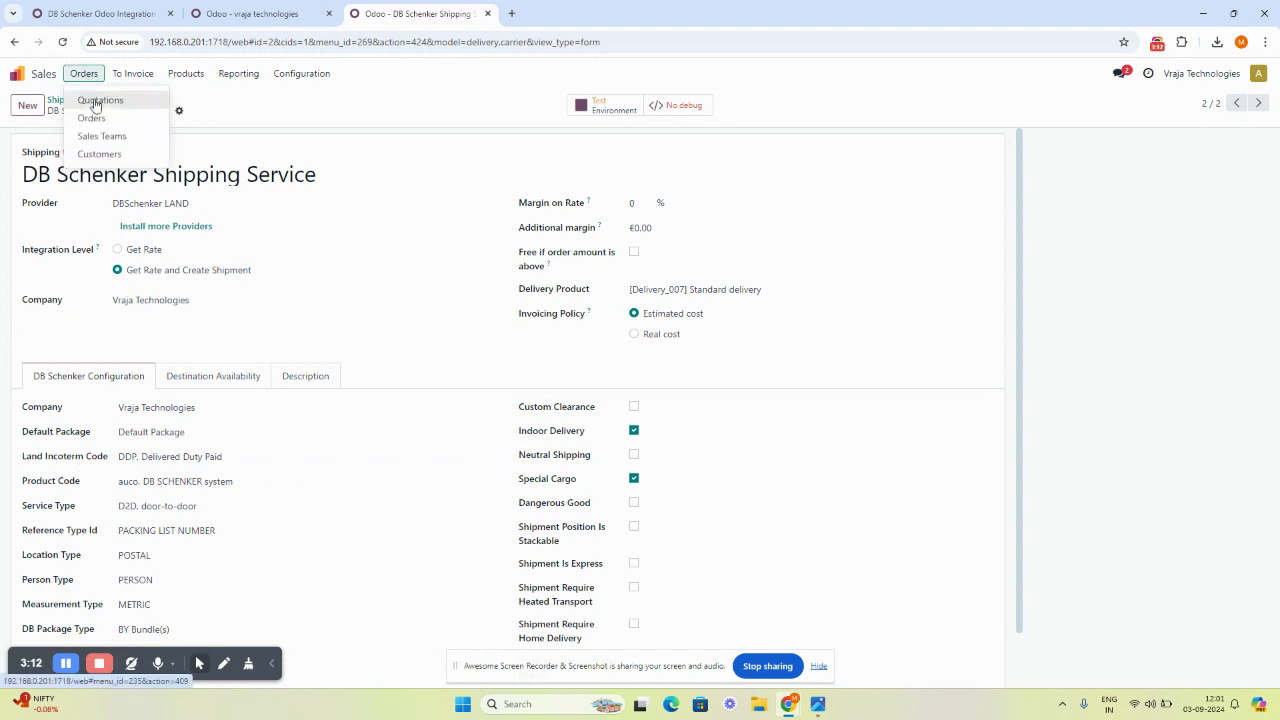
{"action": "left_click", "coordinate": [97, 101]}
{"action": "left_click", "coordinate": [28, 106]}
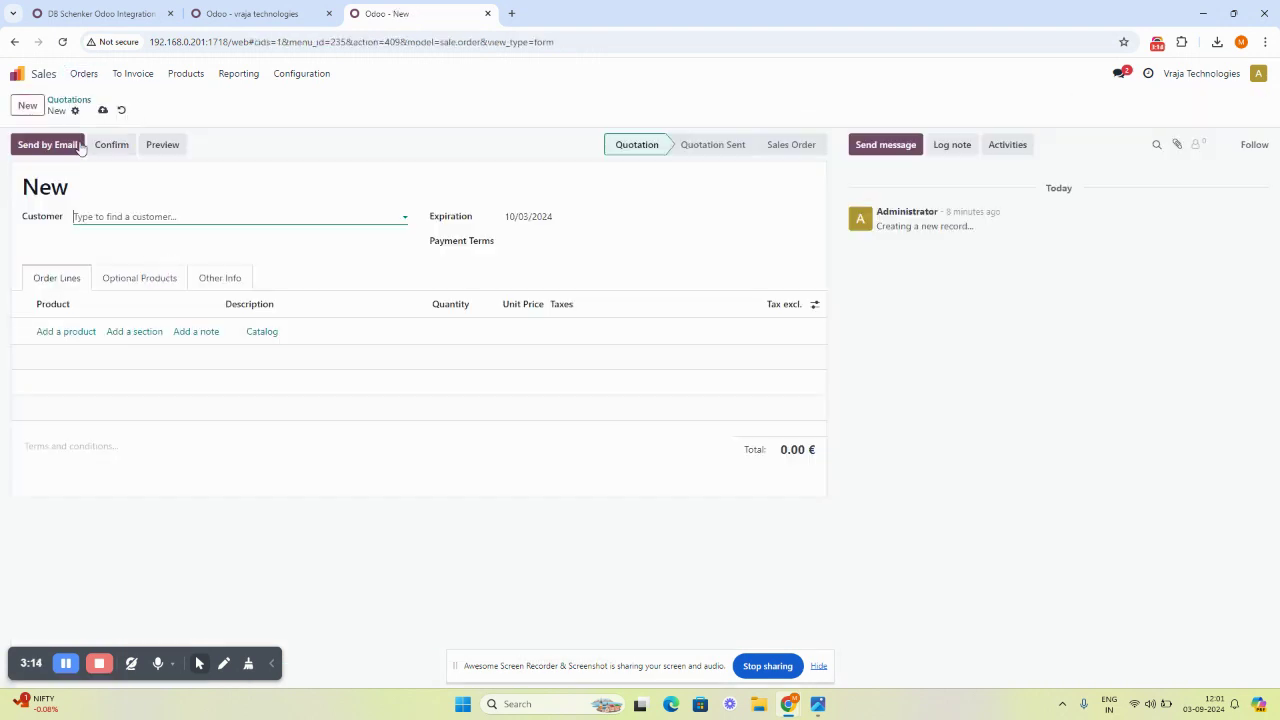
{"action": "left_click", "coordinate": [86, 221]}
{"action": "left_click", "coordinate": [94, 240]}
Step: Add a Storage Box order line with a quantity of 10 and a unit price of 10
{"action": "left_click", "coordinate": [78, 347]}
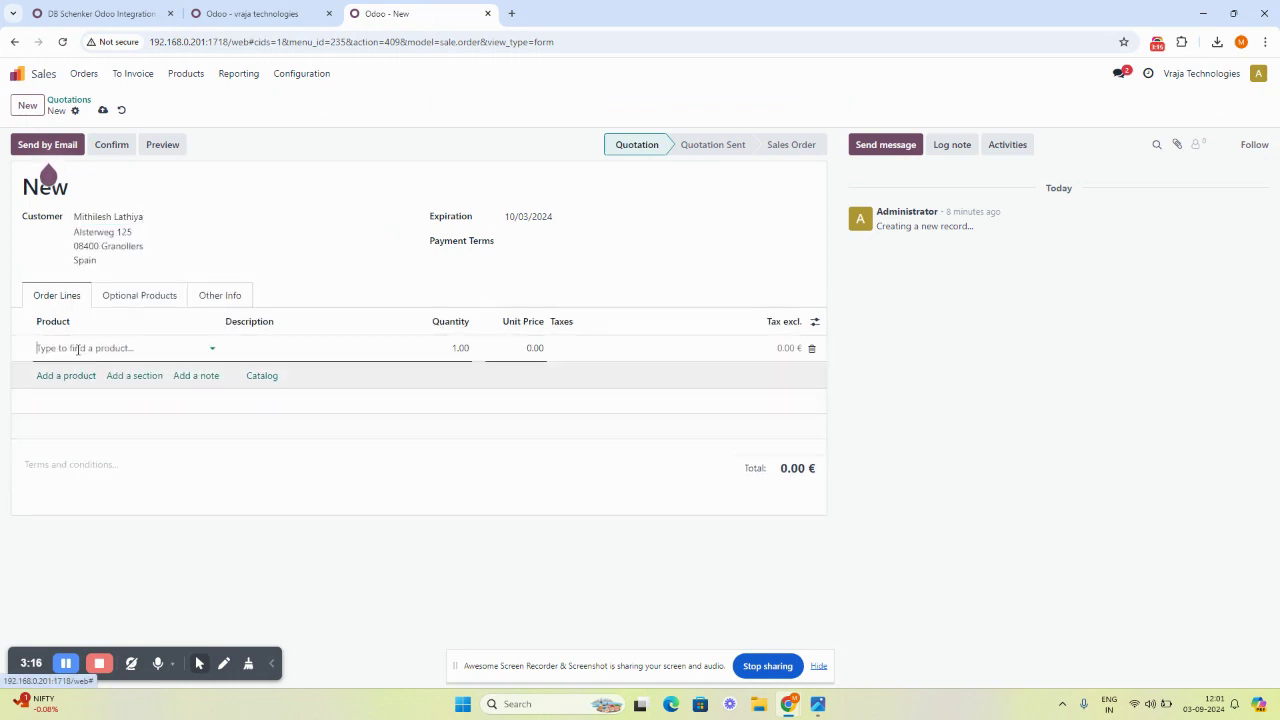
{"action": "left_click", "coordinate": [96, 348]}
{"action": "left_click", "coordinate": [92, 369]}
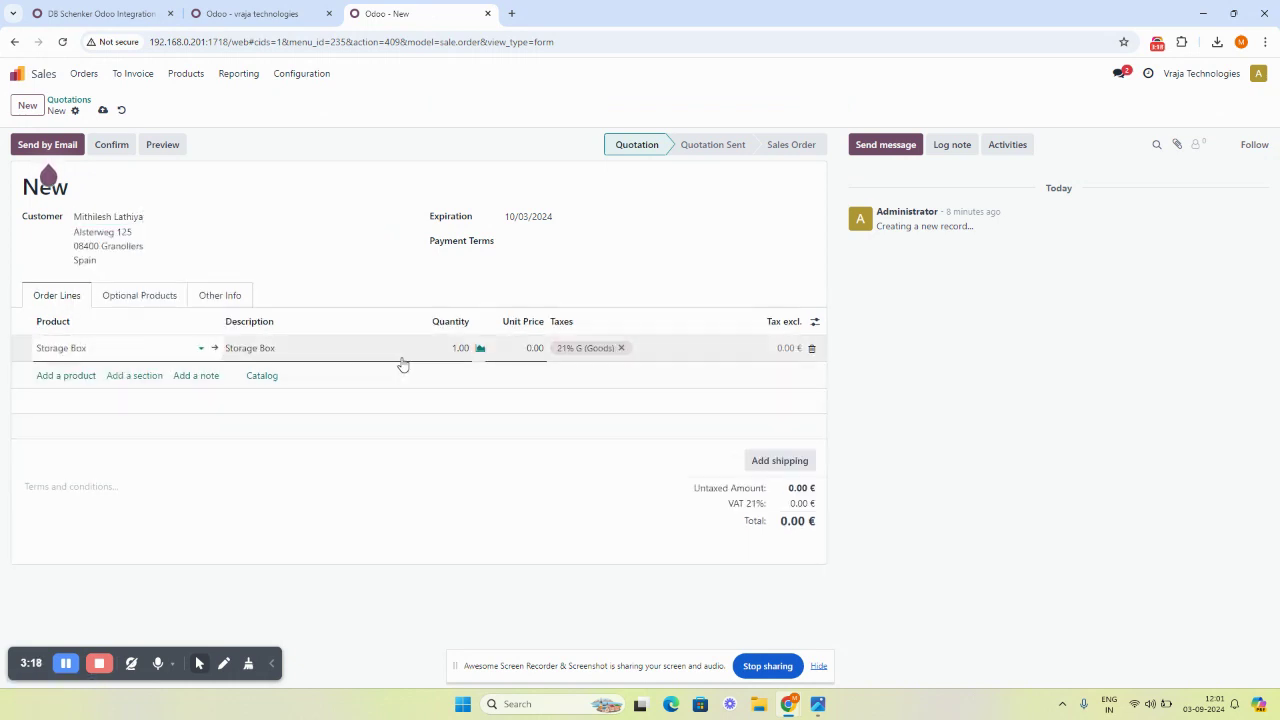
{"action": "left_click", "coordinate": [452, 348]}
{"action": "type", "text": "10"}
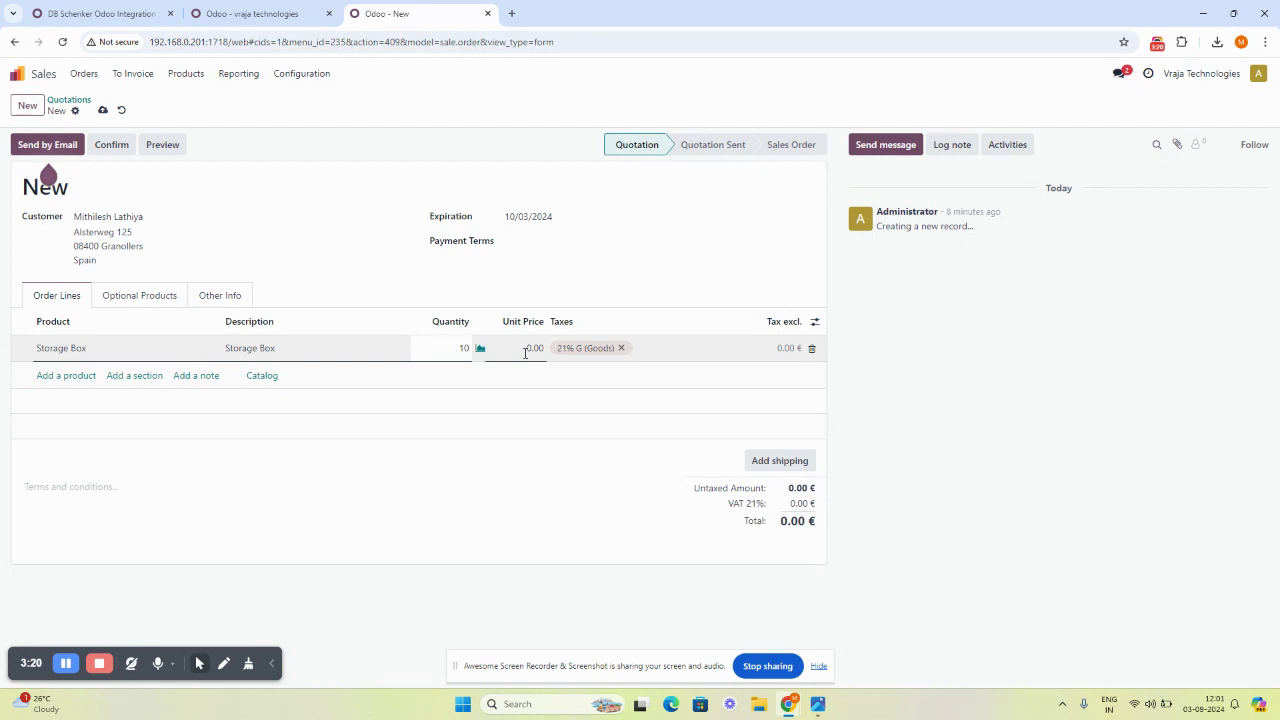
{"action": "left_click", "coordinate": [525, 348]}
{"action": "type", "text": "10"}
{"action": "key", "text": "Return"}
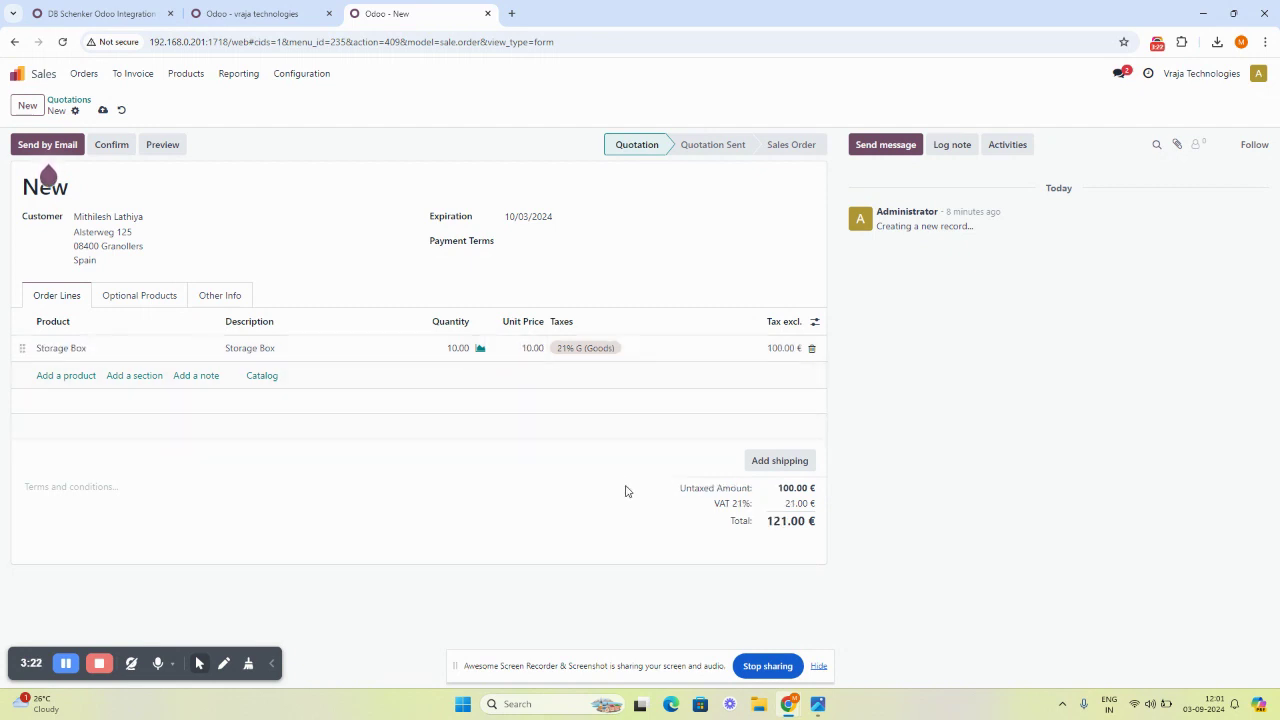
Step: Add DB Schenker Shipping Service as the quotation's shipping method and confirm the order
{"action": "left_click", "coordinate": [798, 462]}
{"action": "left_click", "coordinate": [437, 341]}
{"action": "left_click", "coordinate": [466, 389]}
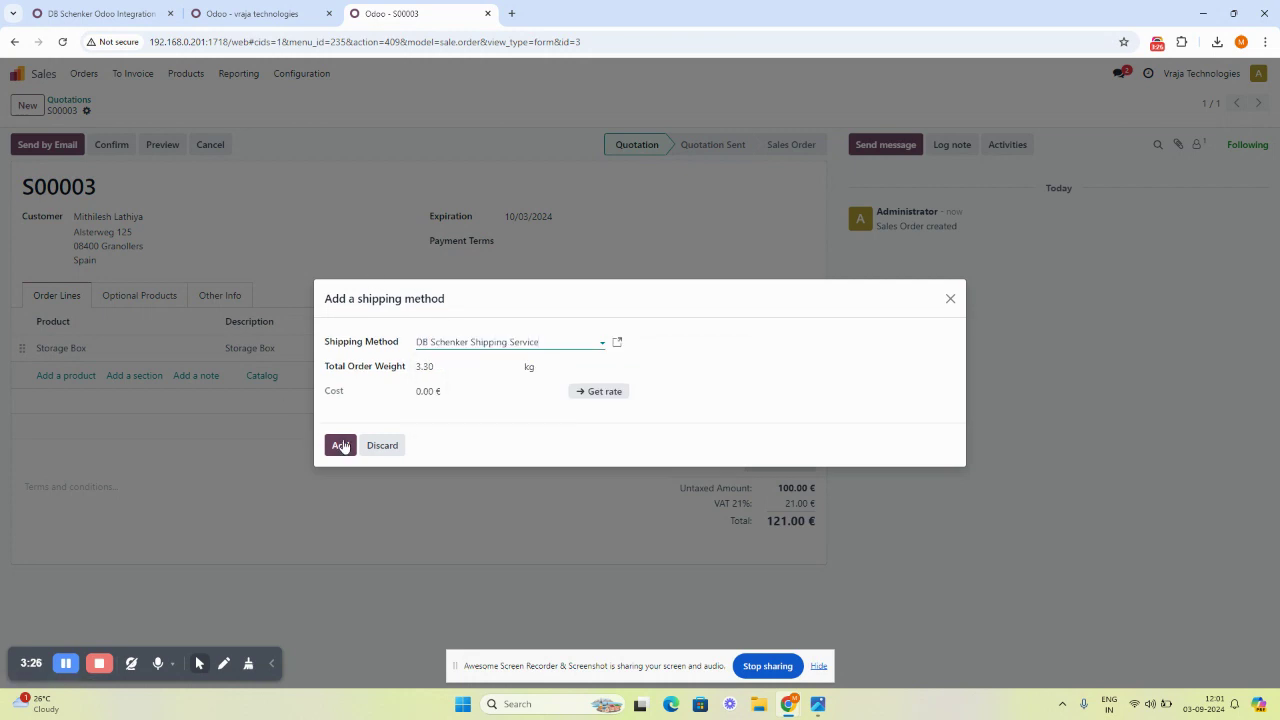
{"action": "left_click", "coordinate": [341, 445]}
{"action": "left_click", "coordinate": [111, 145]}
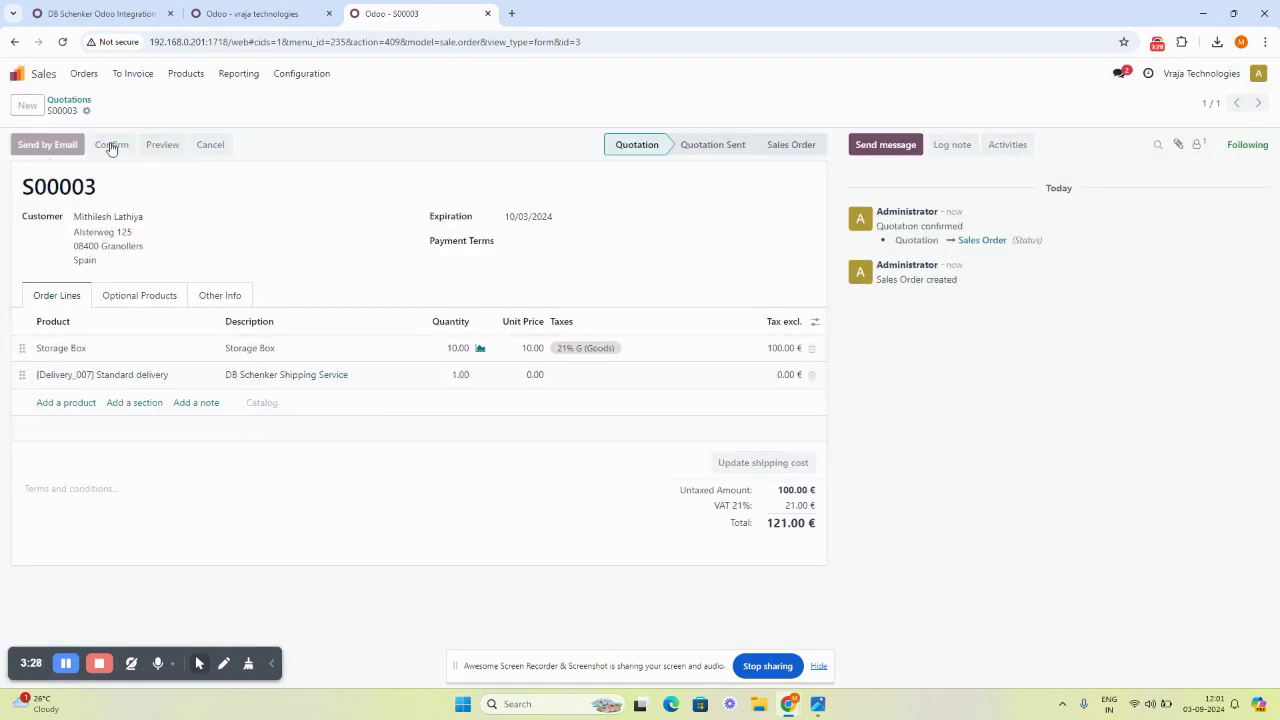
Step: Open the order's delivery and set the Storage Box stock move's quantity to 5
{"action": "left_click", "coordinate": [638, 106]}
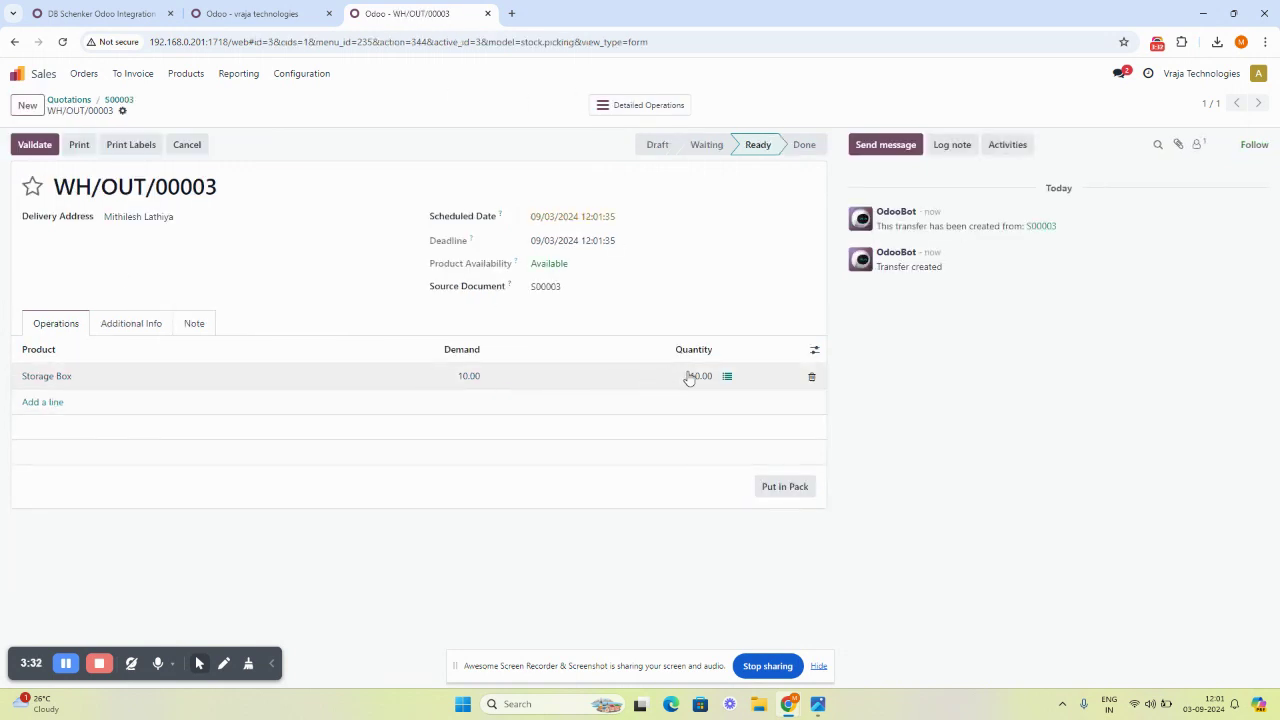
{"action": "left_click", "coordinate": [725, 377]}
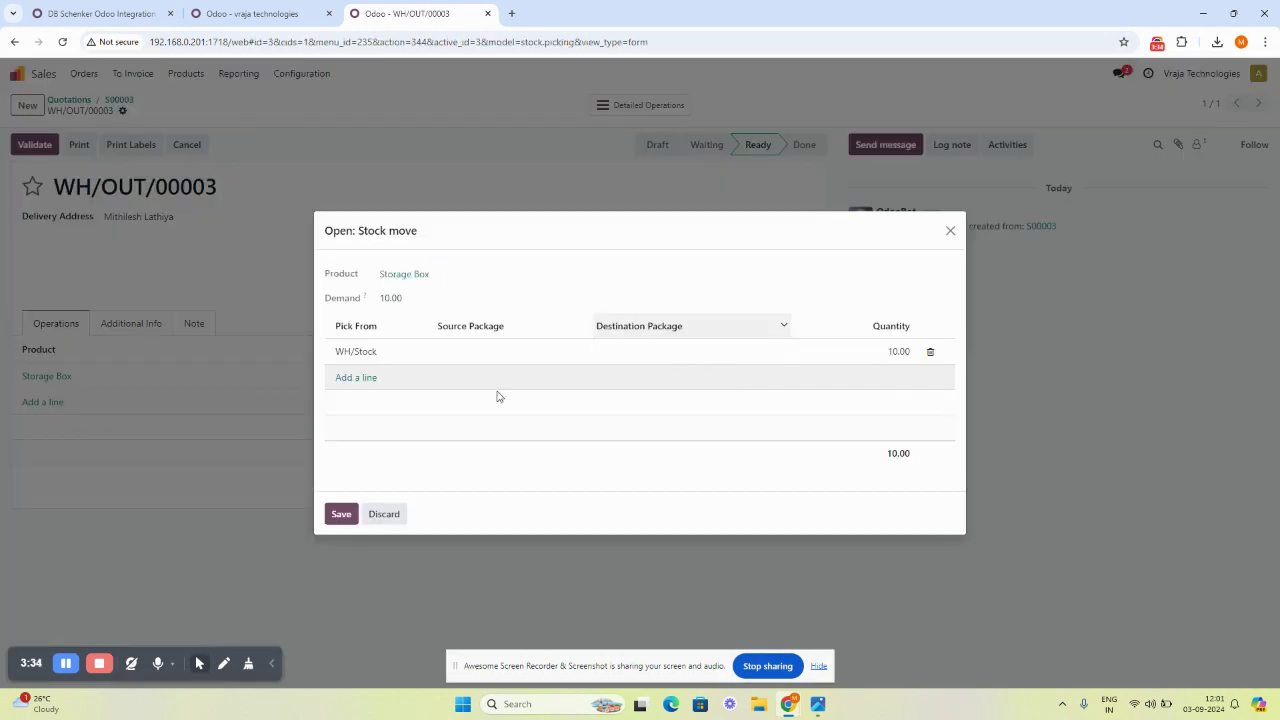
{"action": "left_click", "coordinate": [885, 352]}
{"action": "type", "text": "5"}
{"action": "left_click", "coordinate": [843, 449]}
{"action": "left_click", "coordinate": [341, 516]}
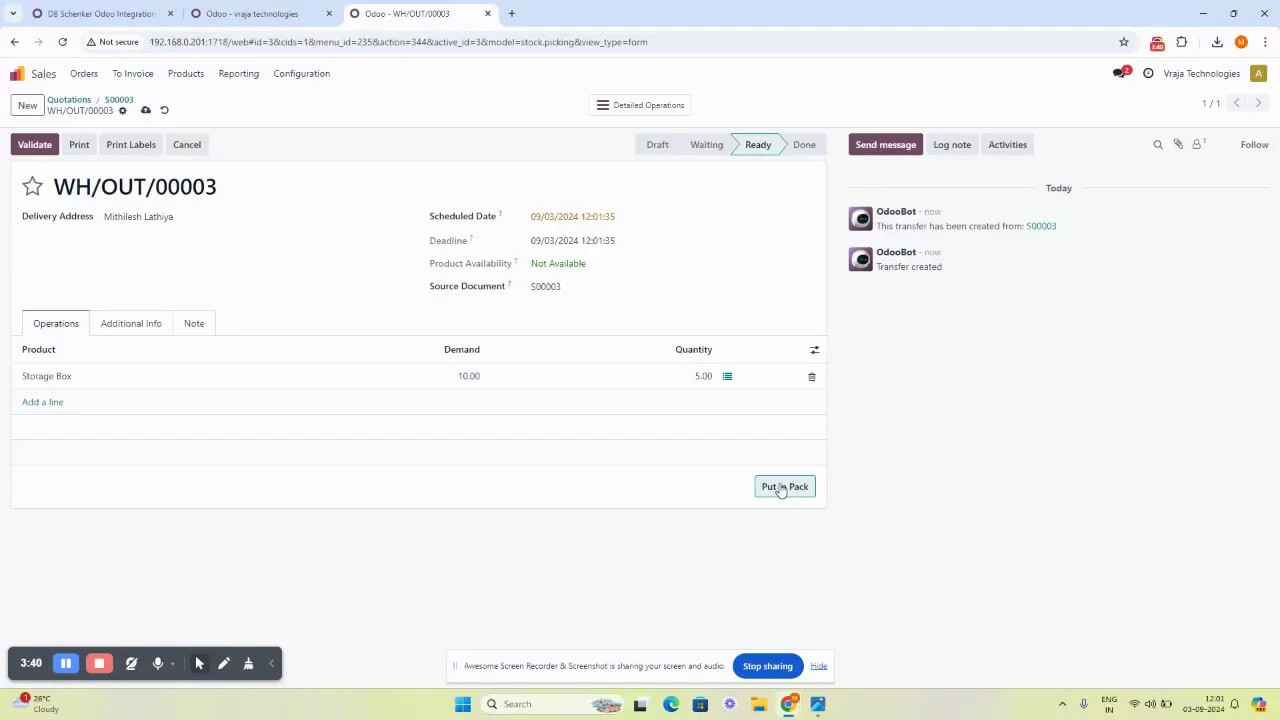
Step: Put the 5 Storage Box units in a pack of the Default Package type
{"action": "left_click", "coordinate": [784, 486]}
{"action": "left_click", "coordinate": [445, 367]}
{"action": "left_click", "coordinate": [462, 388]}
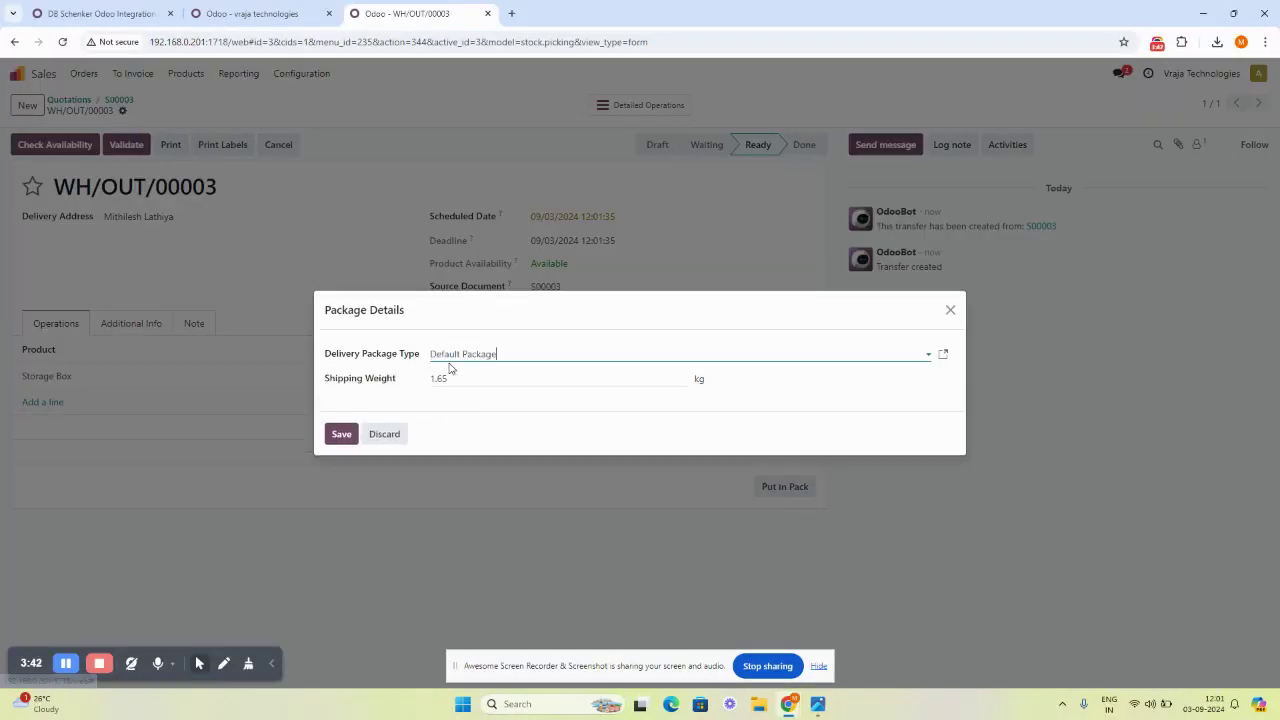
{"action": "left_click", "coordinate": [343, 438]}
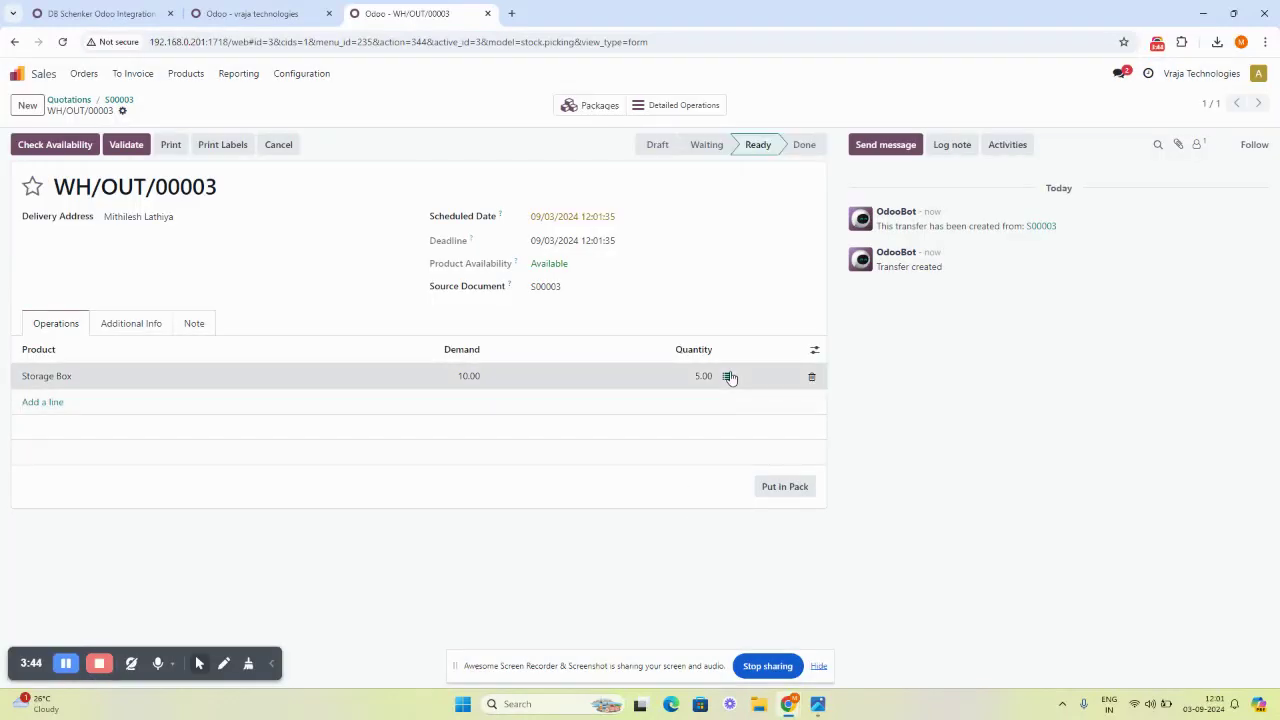
Step: Add a second stock line for the remaining Storage Box units and save the stock move
{"action": "left_click", "coordinate": [728, 375]}
{"action": "left_click", "coordinate": [356, 376]}
{"action": "left_click", "coordinate": [354, 371]}
{"action": "left_click", "coordinate": [343, 518]}
Step: Put the remaining units in a second pack of type Default Package, and review the delivery's packages
{"action": "left_click", "coordinate": [780, 486]}
{"action": "left_click", "coordinate": [437, 367]}
{"action": "left_click", "coordinate": [440, 388]}
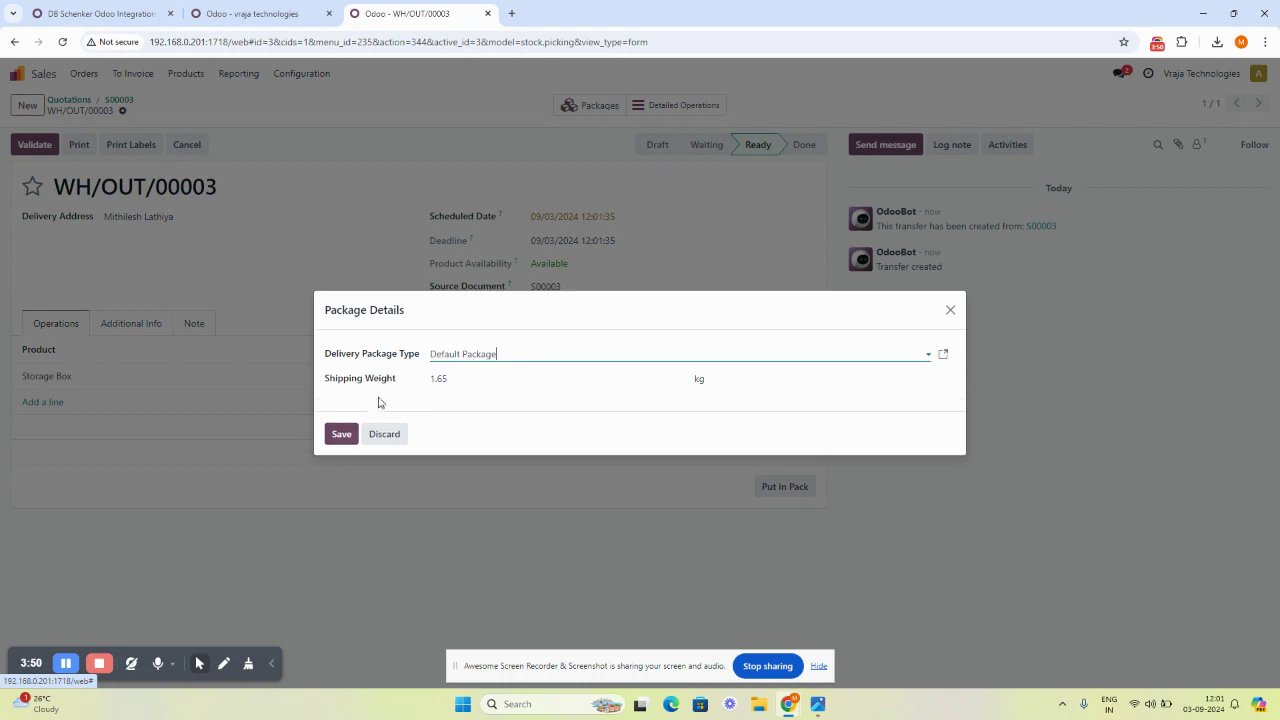
{"action": "left_click", "coordinate": [340, 433]}
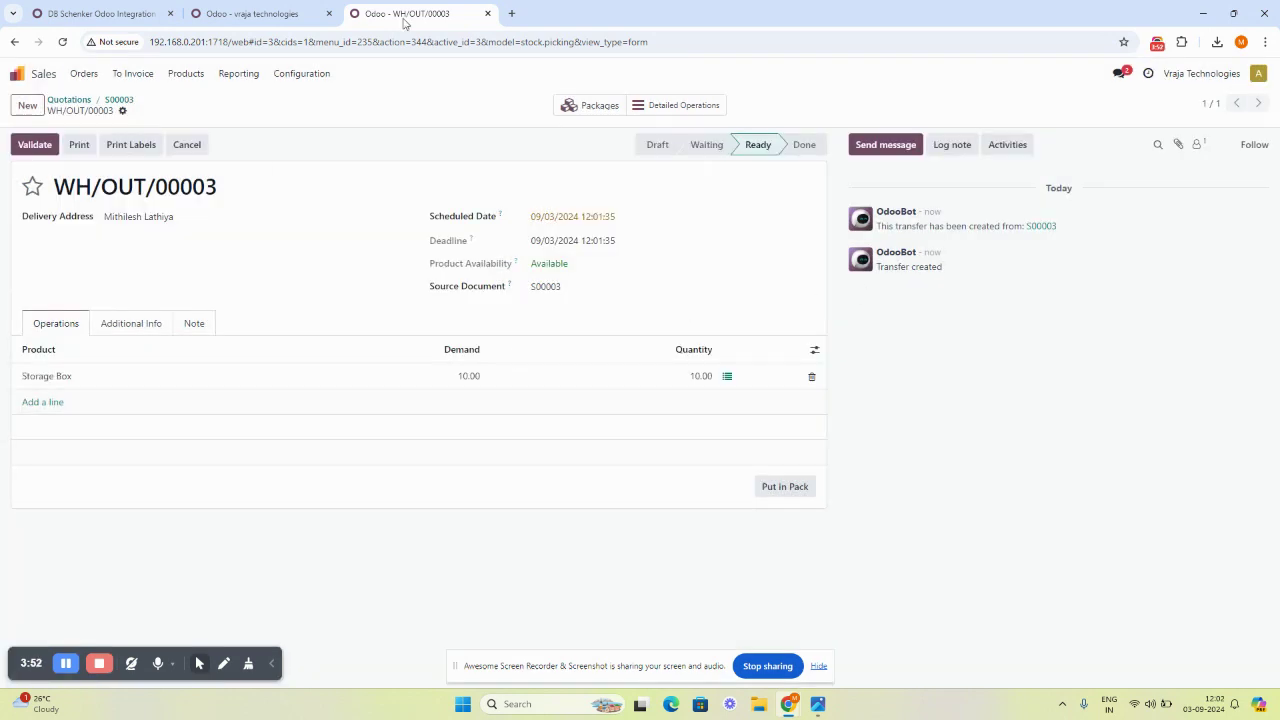
{"action": "left_click", "coordinate": [588, 105]}
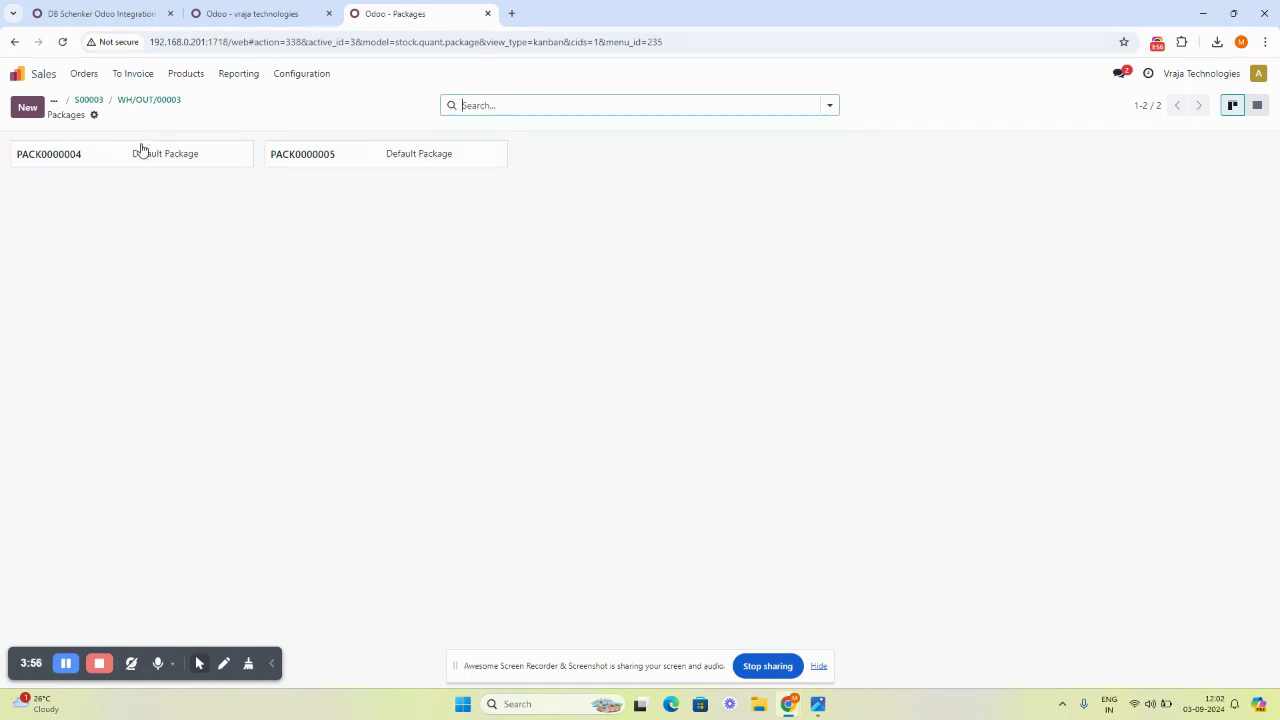
{"action": "left_click", "coordinate": [152, 102]}
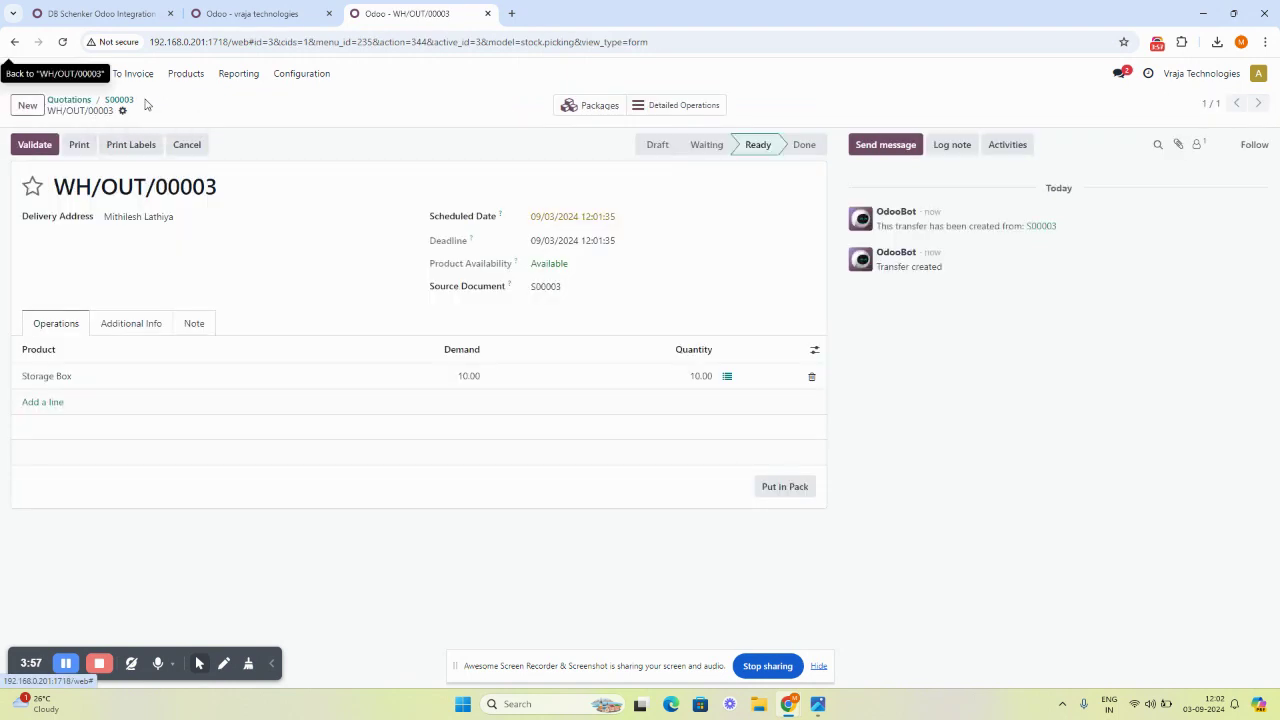
Step: Select DB Schenker Shipping Service as the delivery's carrier, leave the tracking reference empty, and validate the delivery
{"action": "left_click", "coordinate": [99, 331]}
{"action": "left_click", "coordinate": [138, 402]}
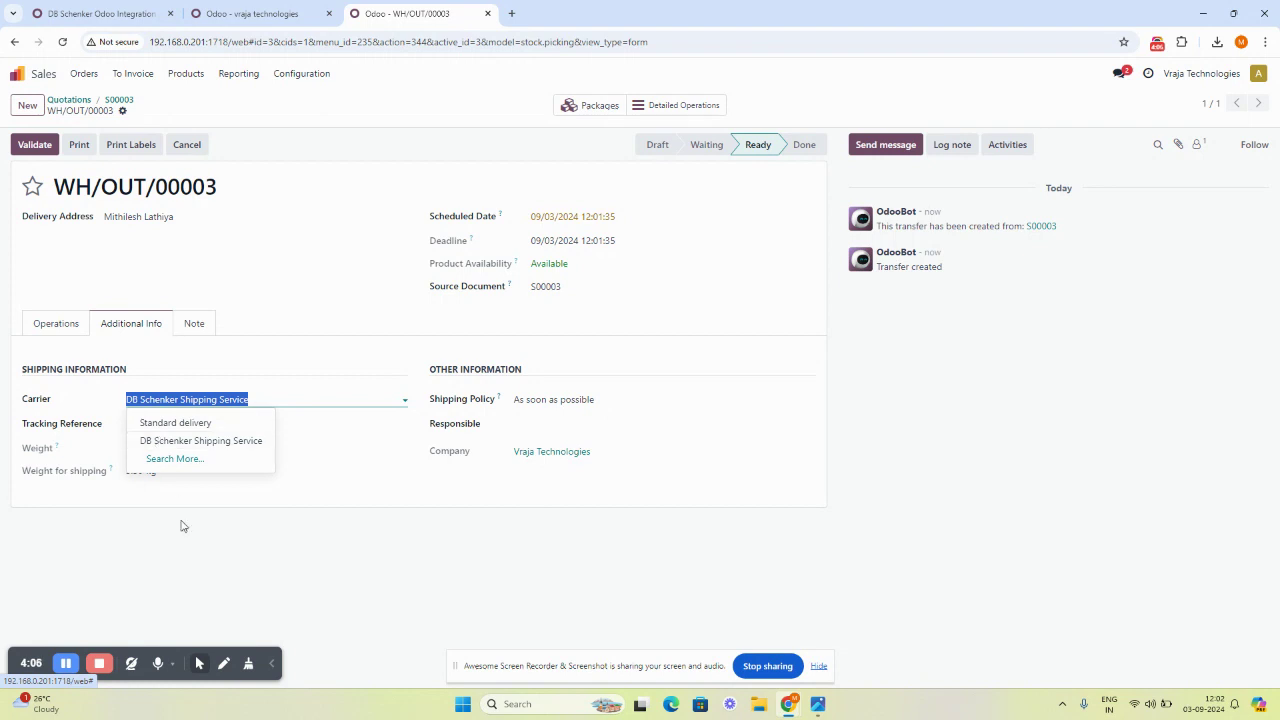
{"action": "left_click", "coordinate": [160, 441]}
{"action": "left_click", "coordinate": [127, 426]}
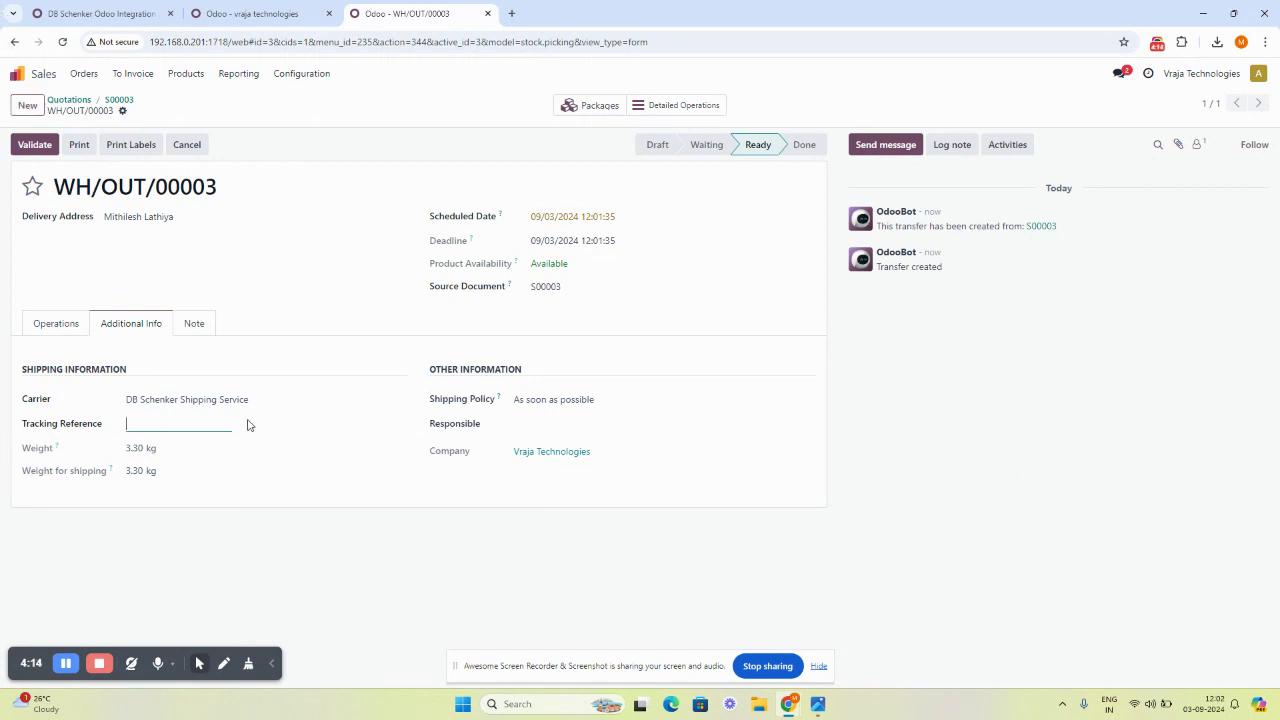
{"action": "left_click", "coordinate": [34, 144]}
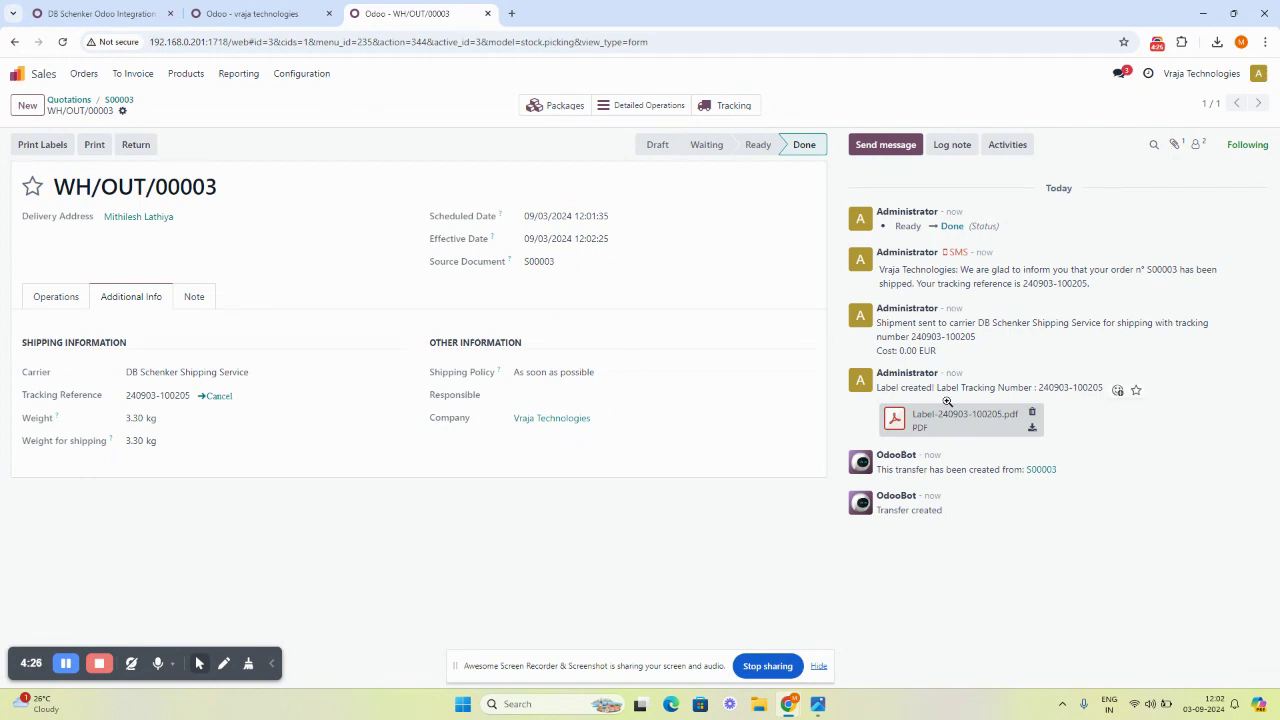
Step: Examine the generated DB Schenker shipping label PDF attached to the delivery, and close the preview
{"action": "left_click", "coordinate": [976, 426]}
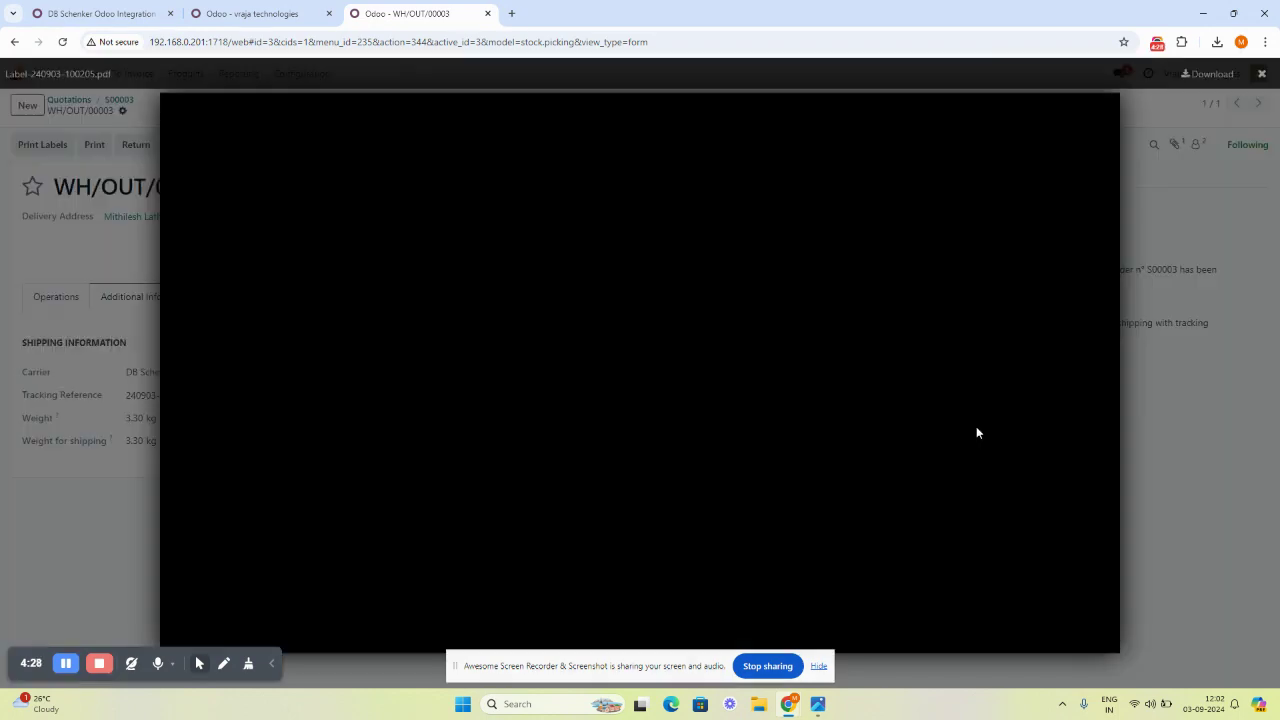
{"action": "scroll", "coordinate": [417, 330], "scroll_direction": "down", "scroll_amount": 3}
{"action": "scroll", "coordinate": [417, 330], "scroll_direction": "up", "scroll_amount": 3}
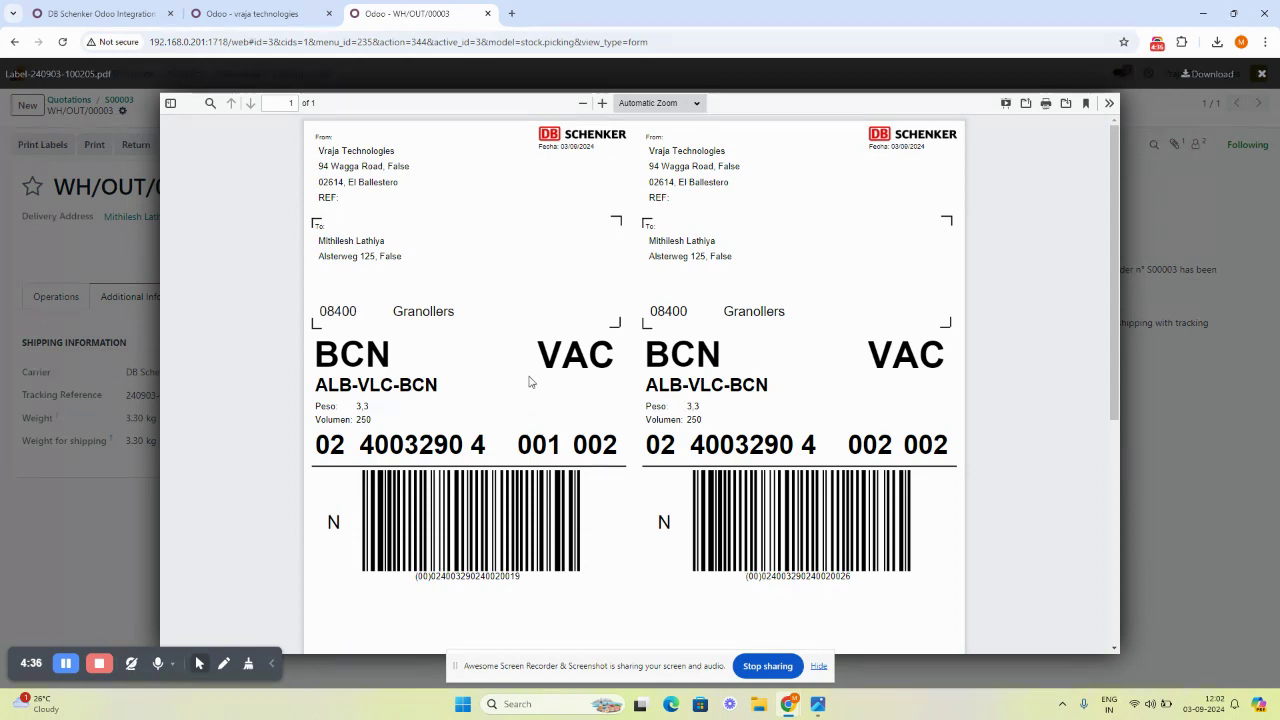
{"action": "scroll", "coordinate": [530, 380], "scroll_direction": "down", "scroll_amount": 3}
{"action": "scroll", "coordinate": [530, 380], "scroll_direction": "up", "scroll_amount": 4}
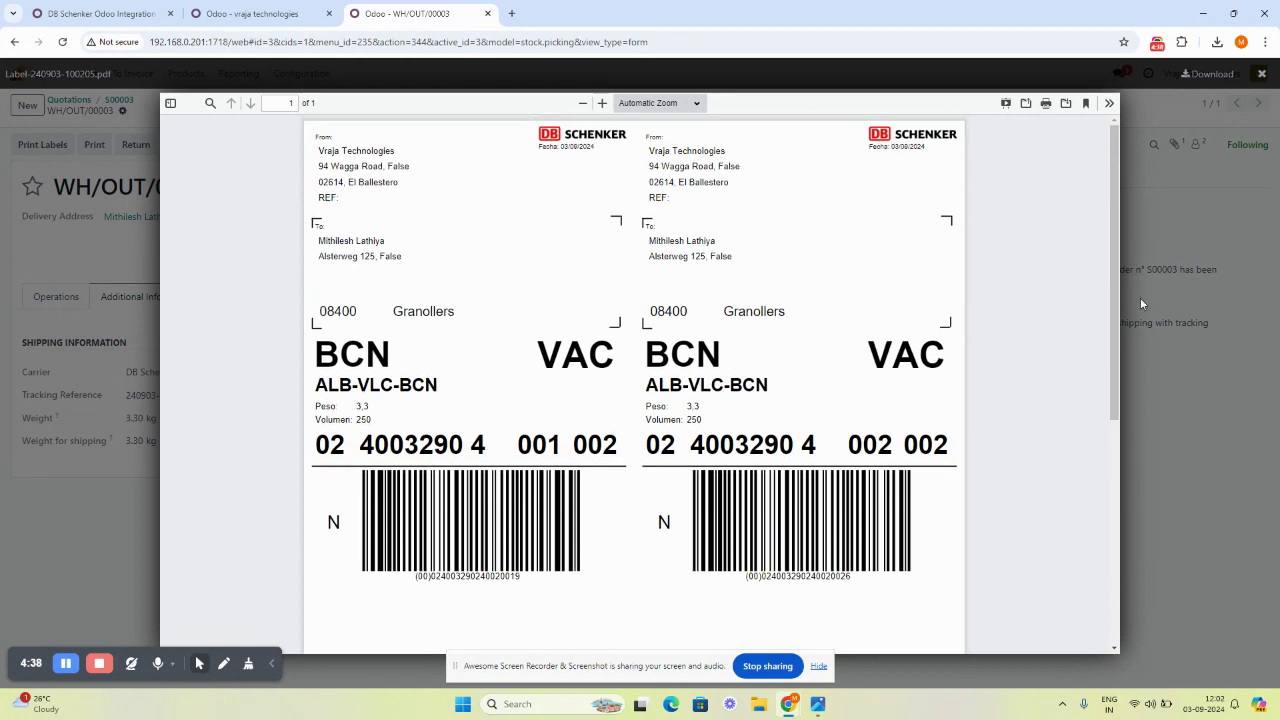
{"action": "left_click", "coordinate": [1140, 297]}
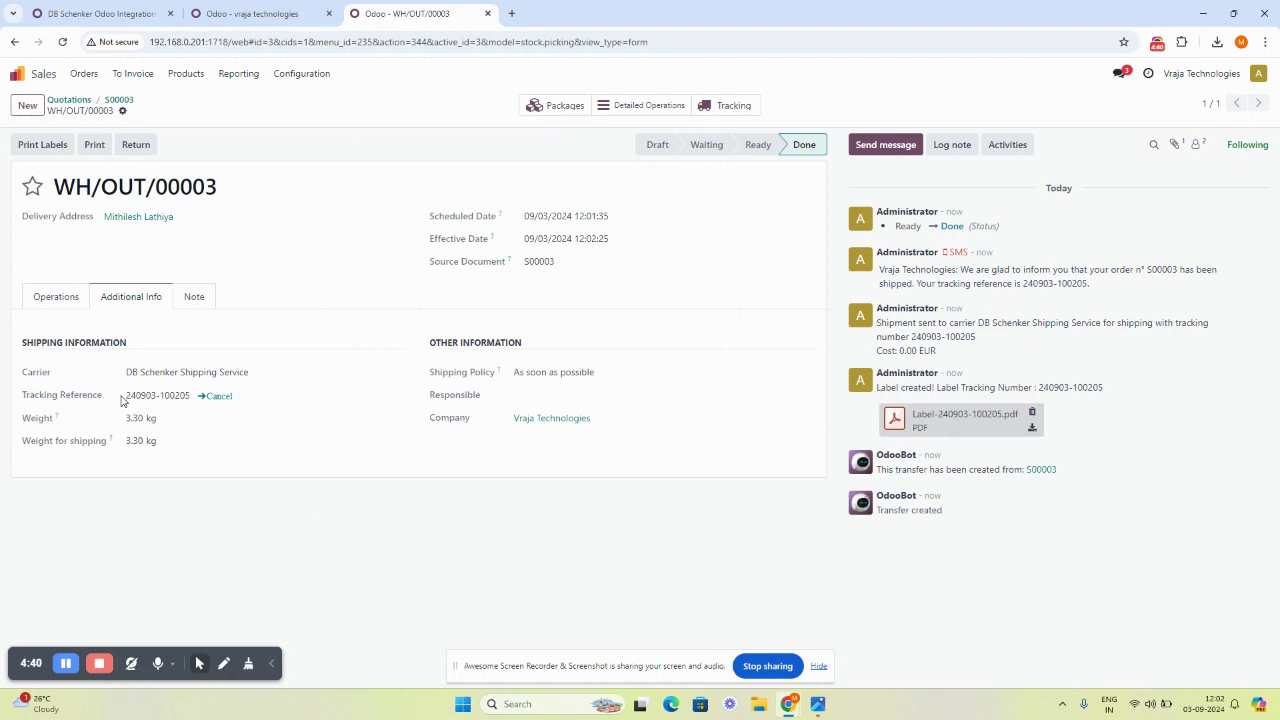
Step: Inspect the delivery's tracking reference, open the DB Schenker tracking page from the delivery, and return to it
{"action": "left_click_drag", "start_coordinate": [124, 400], "coordinate": [190, 398]}
{"action": "left_click", "coordinate": [736, 106]}
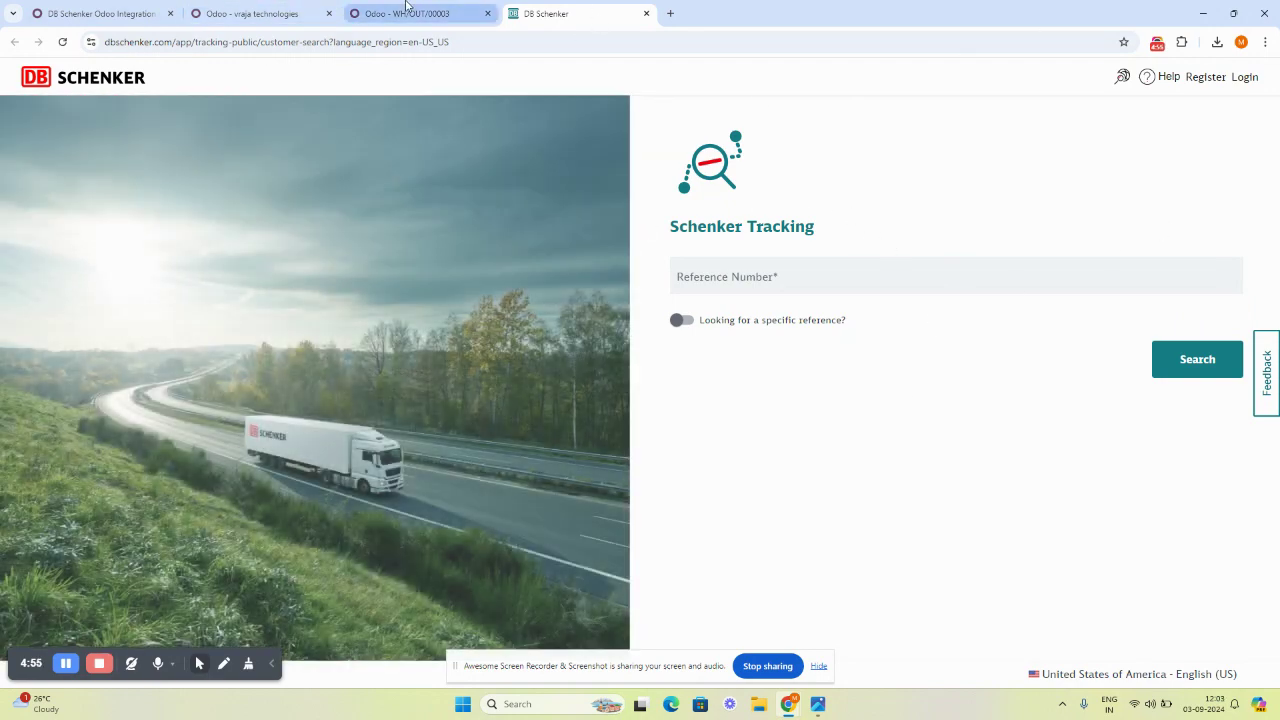
{"action": "left_click", "coordinate": [408, 13]}
{"action": "left_click", "coordinate": [190, 459]}
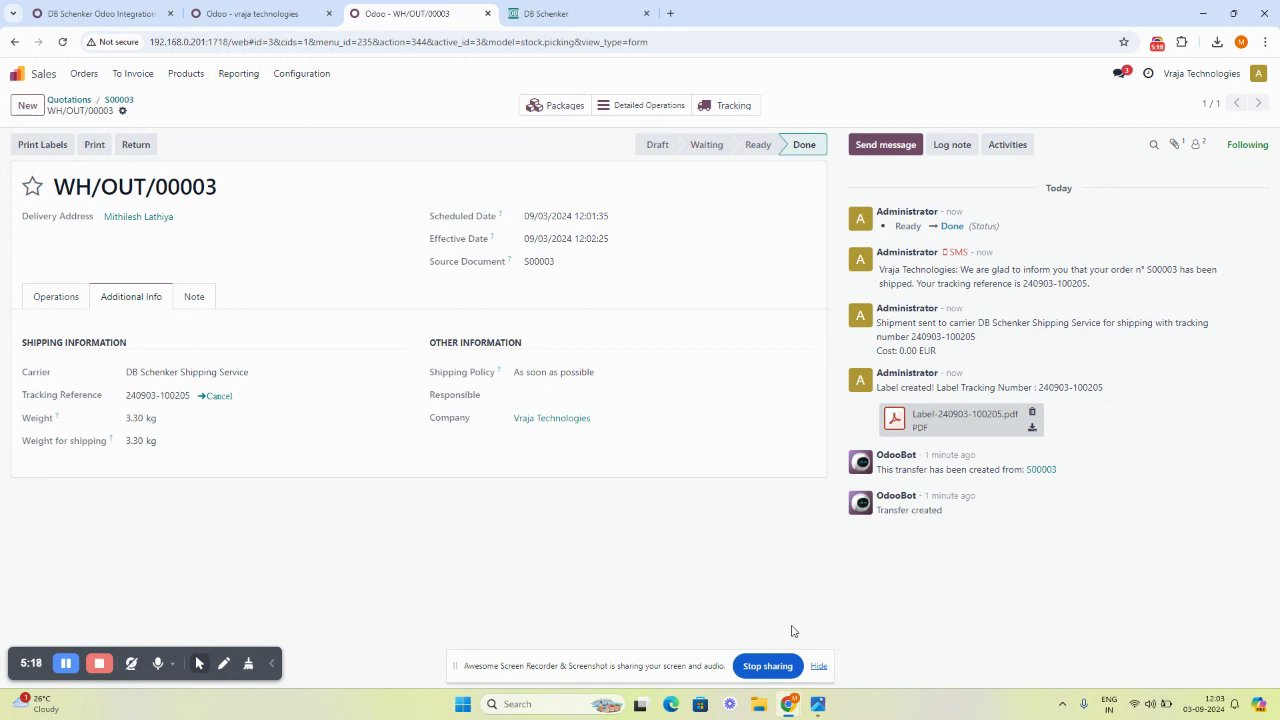
Step: Switch to the Photos window showing Youtube Thumbnail (1).png
{"action": "mouse_move", "coordinate": [788, 708]}
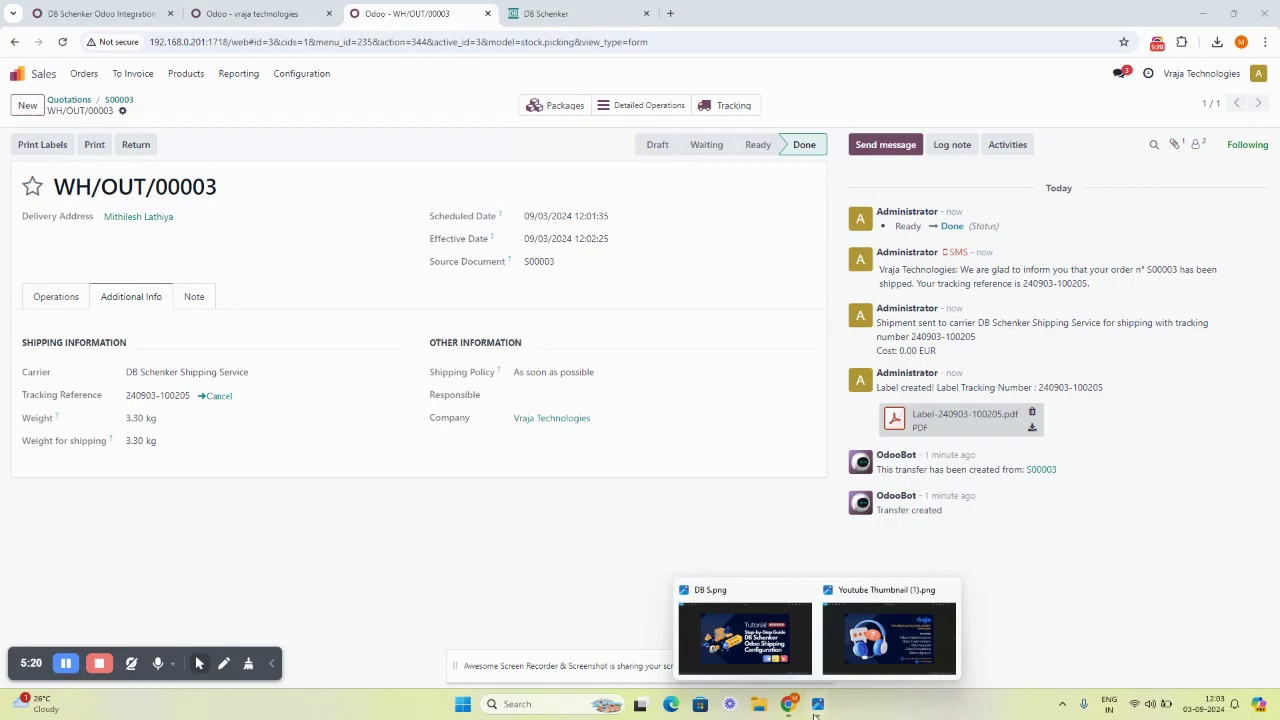
{"action": "left_click", "coordinate": [881, 667]}
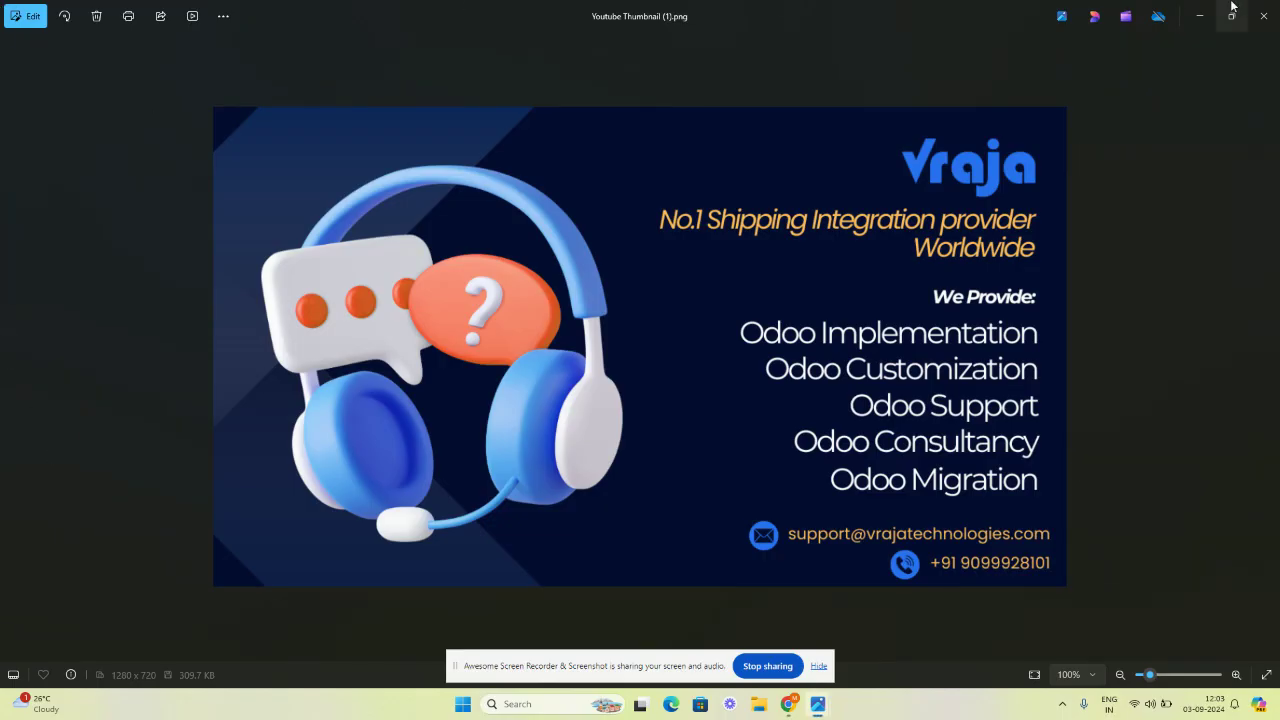